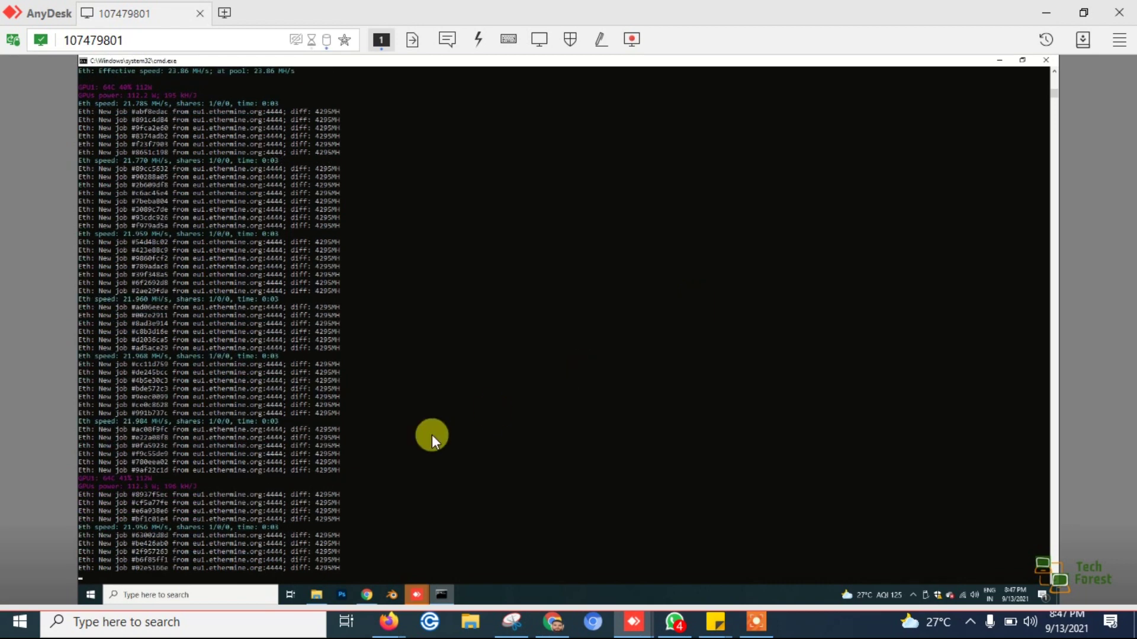
Launch GPU-Z on the remote rig via a 'gpuz' search and switch AnyDesk to fullscreen mode
{"action": "left_click", "coordinate": [222, 595]}
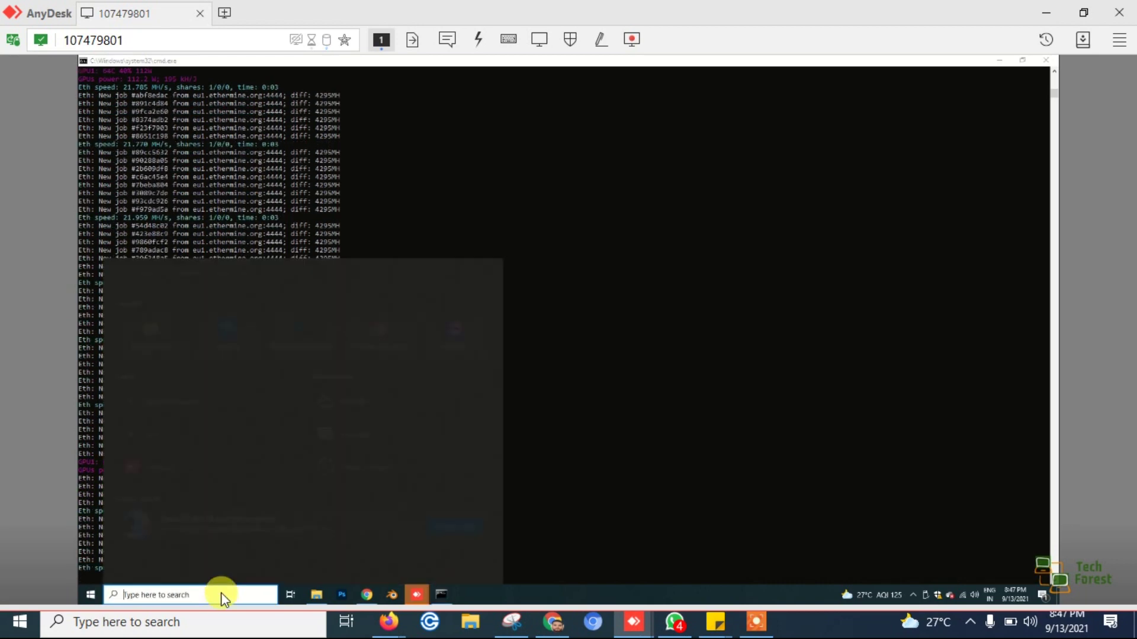
{"action": "type", "text": "gp"}
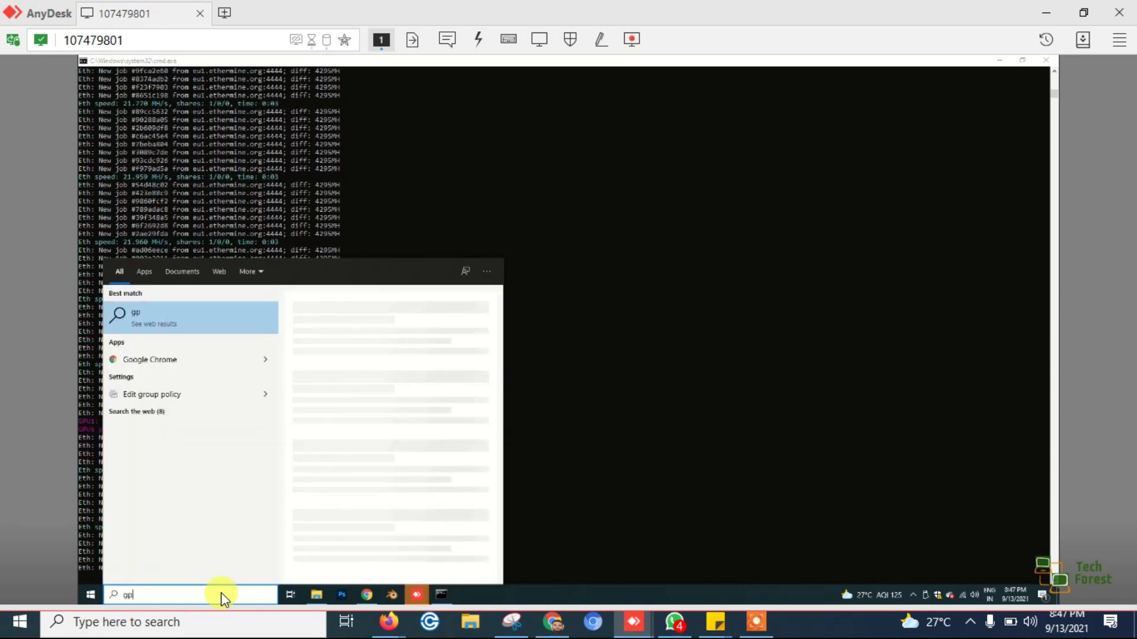
{"action": "type", "text": "uz"}
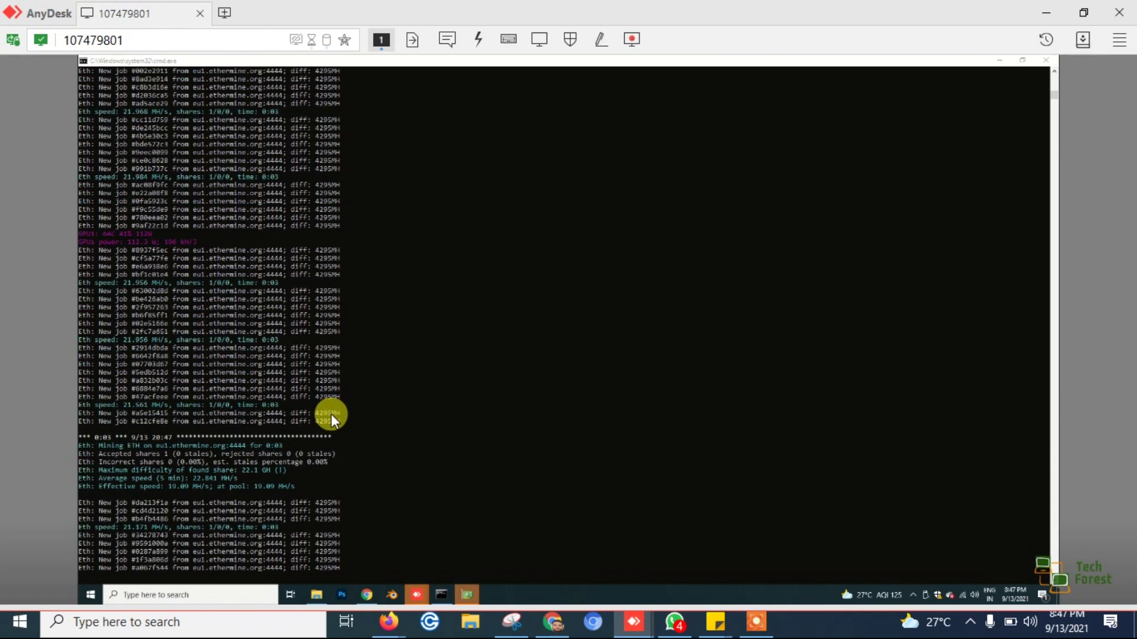
{"action": "left_click", "coordinate": [470, 591]}
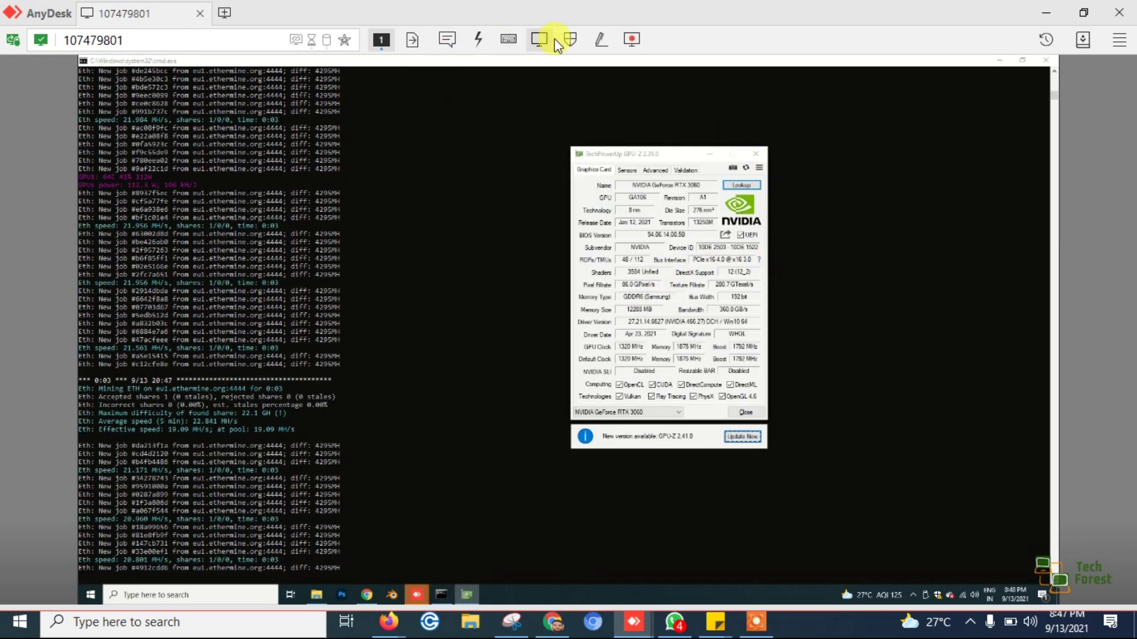
{"action": "left_click", "coordinate": [539, 40]}
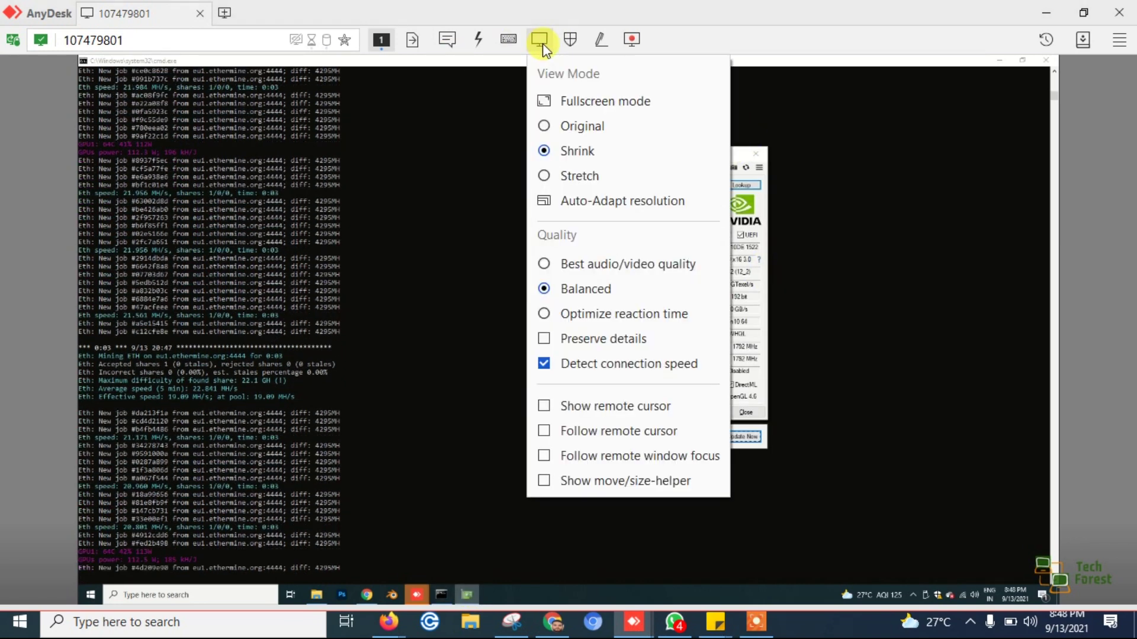
{"action": "left_click", "coordinate": [569, 101]}
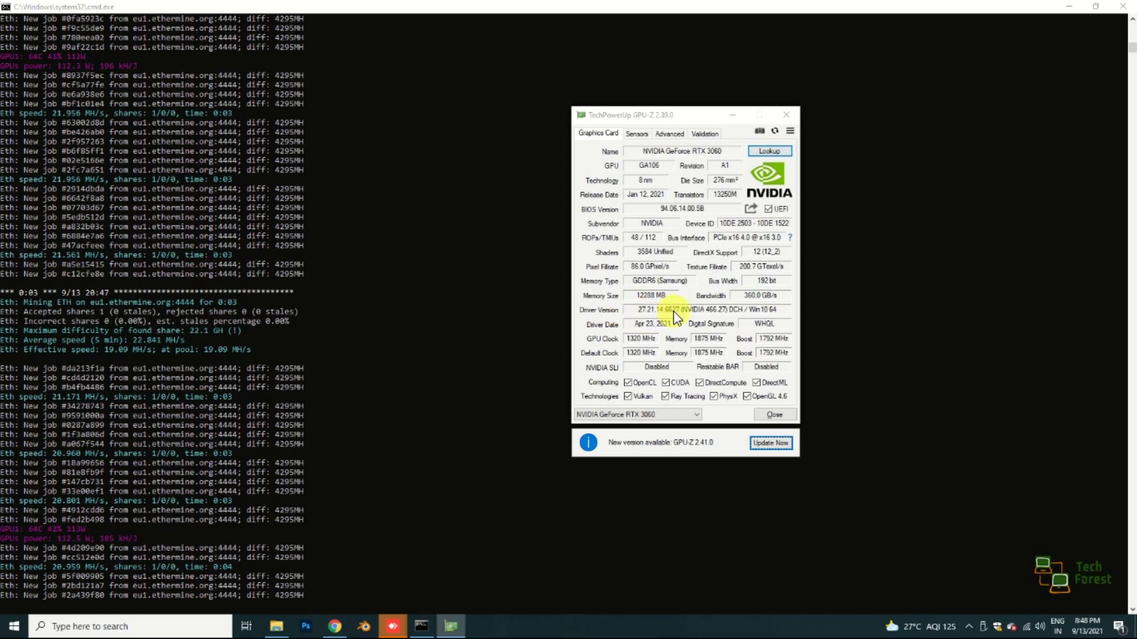
{"action": "mouse_move", "coordinate": [711, 317]}
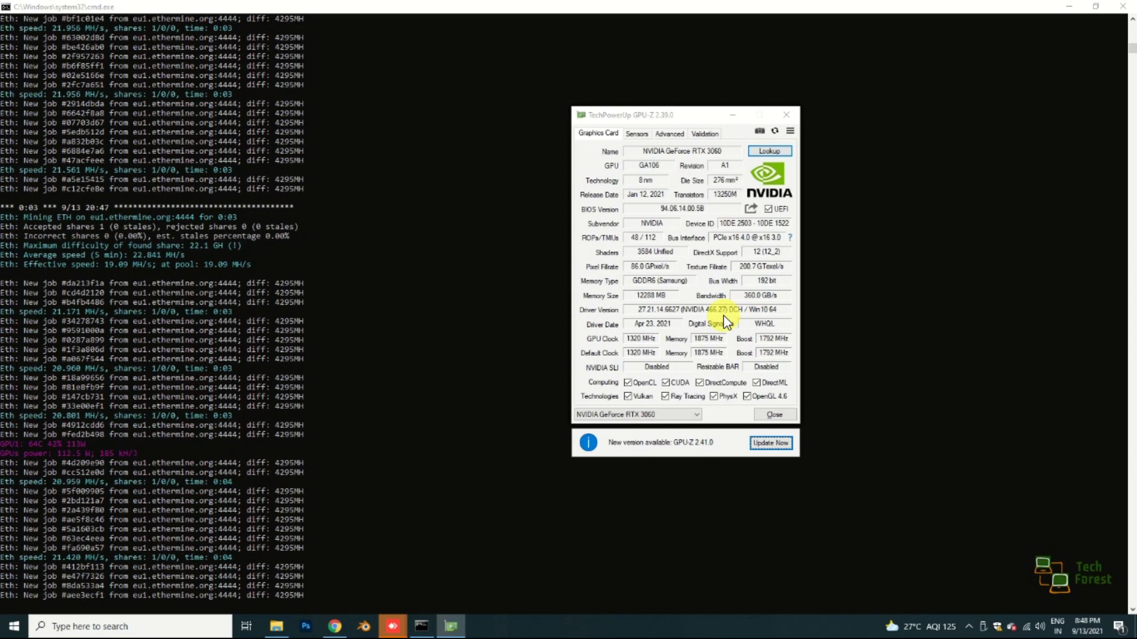
{"action": "mouse_move", "coordinate": [651, 152]}
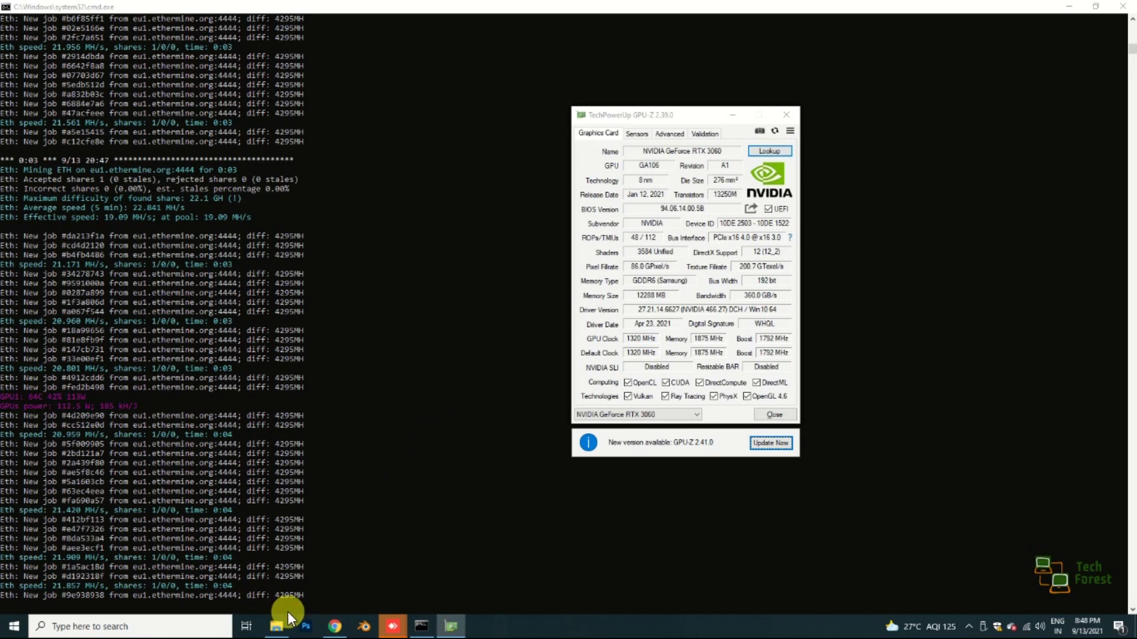
{"action": "left_click", "coordinate": [278, 626]}
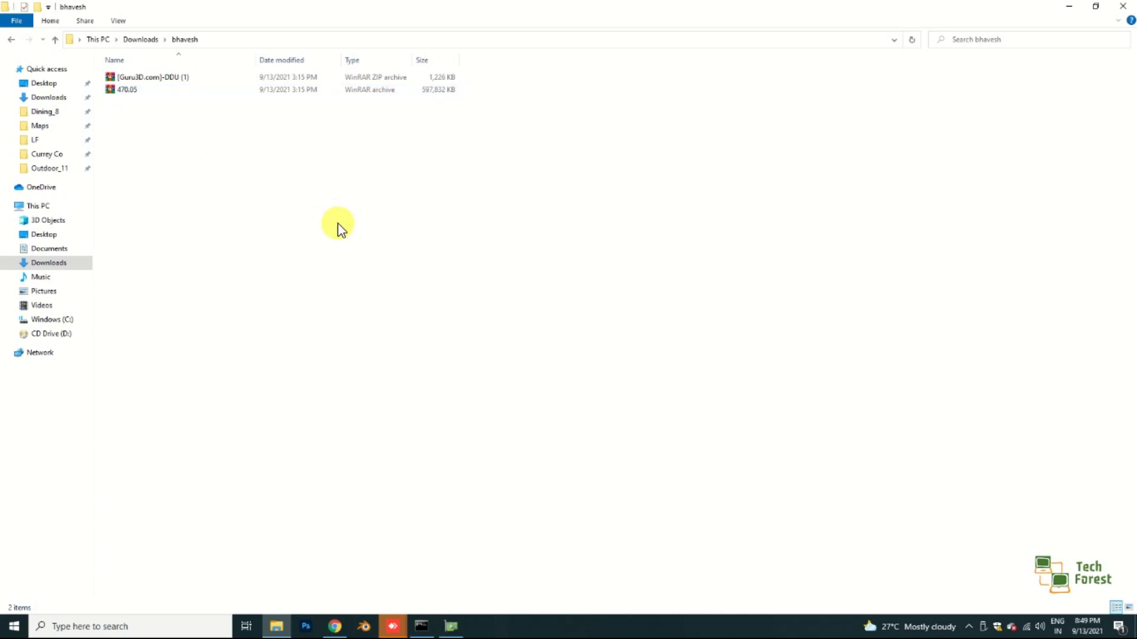
Select the 470.05 driver archive in the bhavesh downloads folder
{"action": "left_click", "coordinate": [146, 93]}
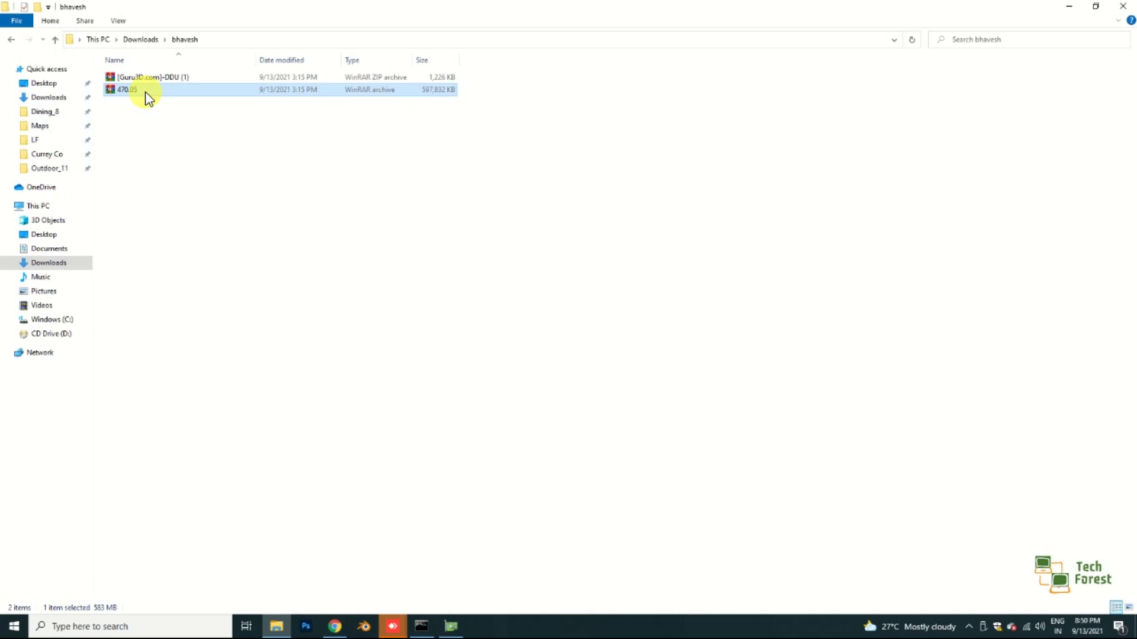
Extract 470.05 to '470.05\' and the DDU zip to its own [Guru3D.com]-DDU (1) folder
{"action": "right_click", "coordinate": [146, 92]}
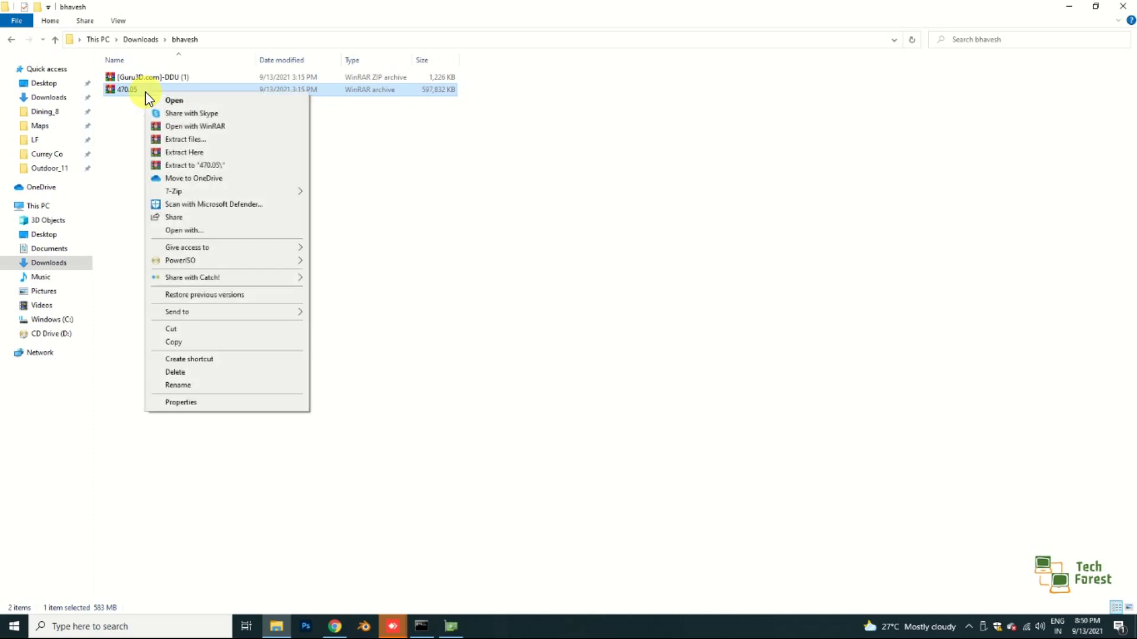
{"action": "left_click", "coordinate": [184, 168]}
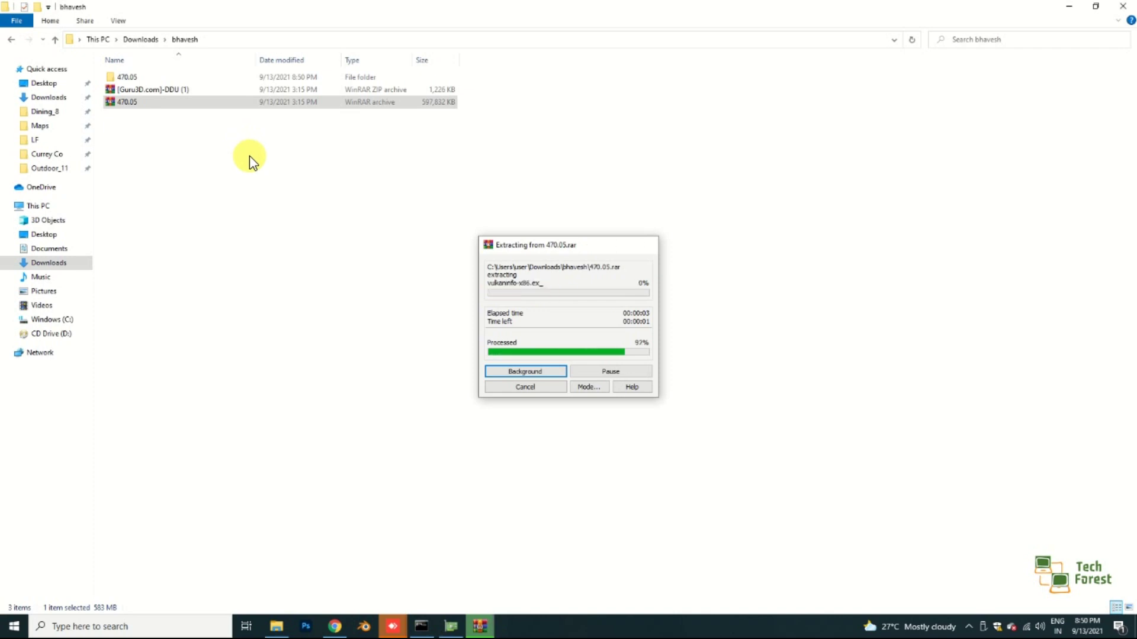
{"action": "left_click", "coordinate": [165, 90]}
{"action": "right_click", "coordinate": [165, 90]}
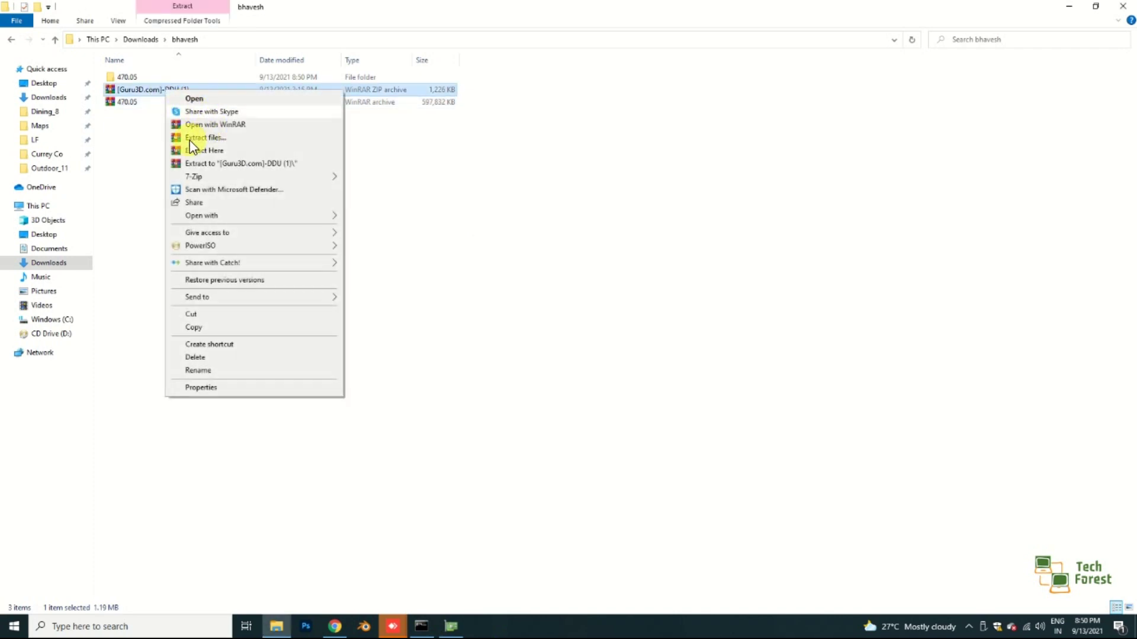
{"action": "left_click", "coordinate": [210, 164]}
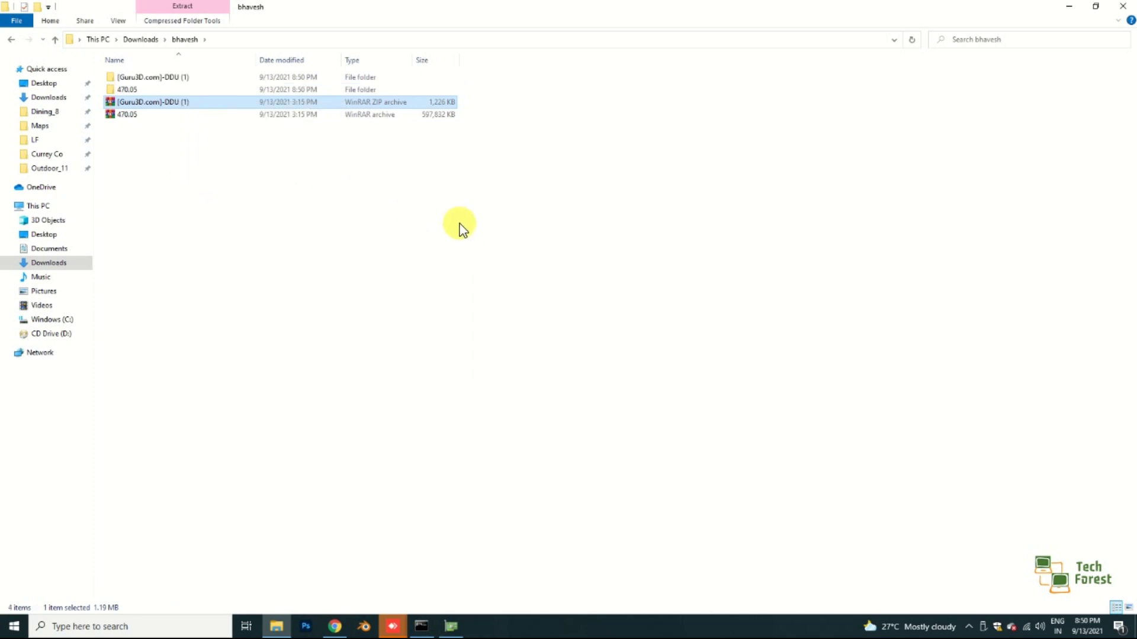
Run the DDU v18.0.4.2 self-extractor in [Guru3D.com]-DDU (1) and open the extracted folder
{"action": "double_click", "coordinate": [208, 76]}
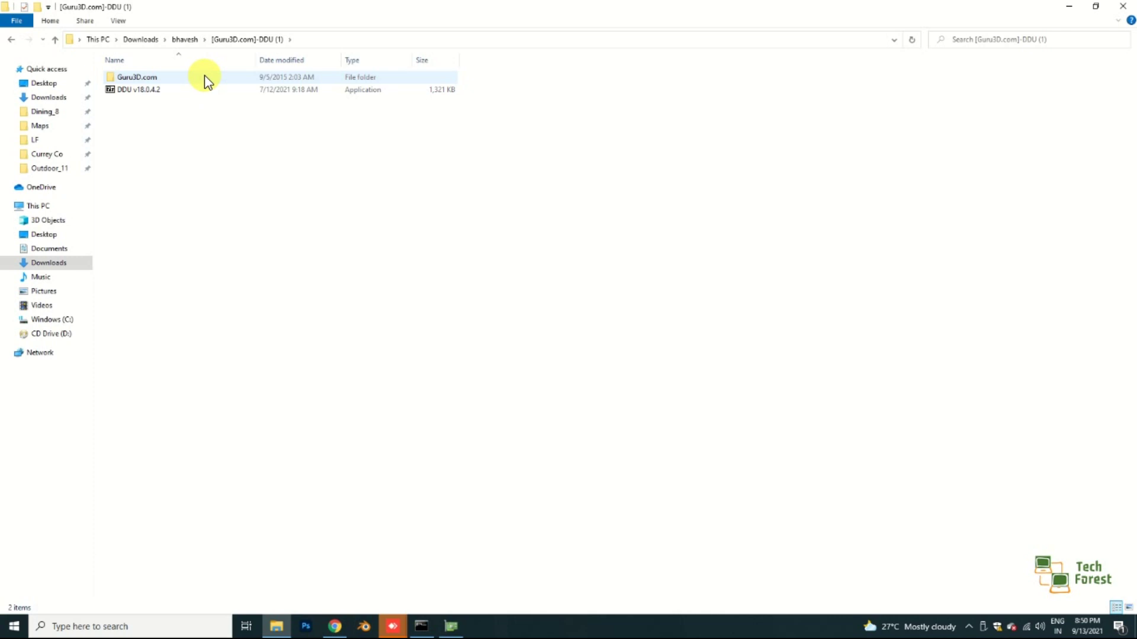
{"action": "double_click", "coordinate": [204, 76]}
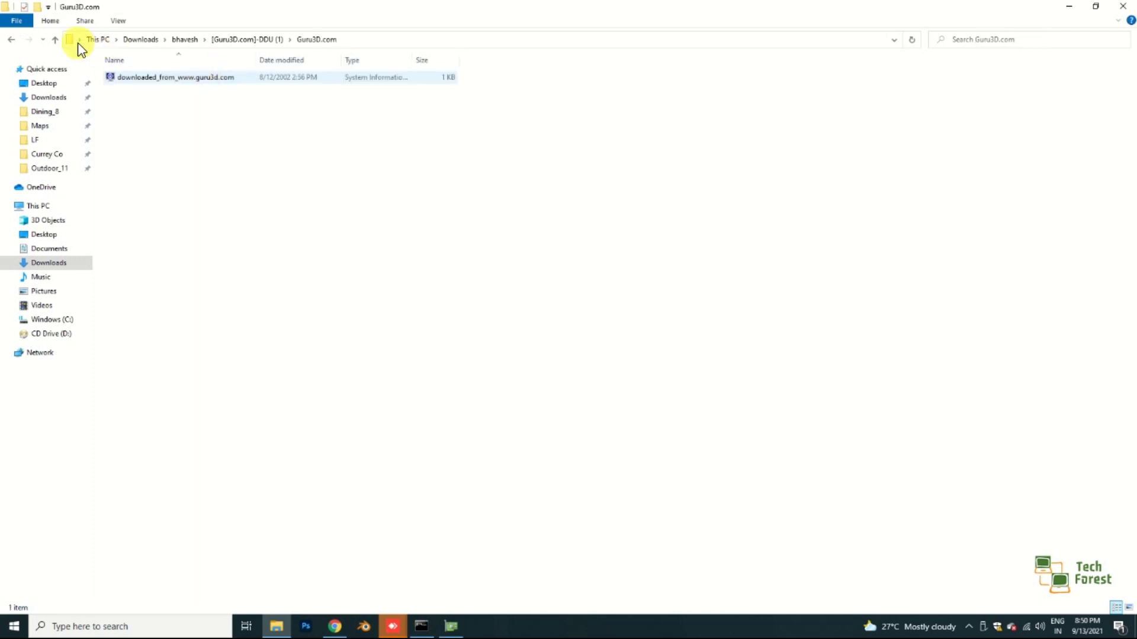
{"action": "left_click", "coordinate": [54, 39]}
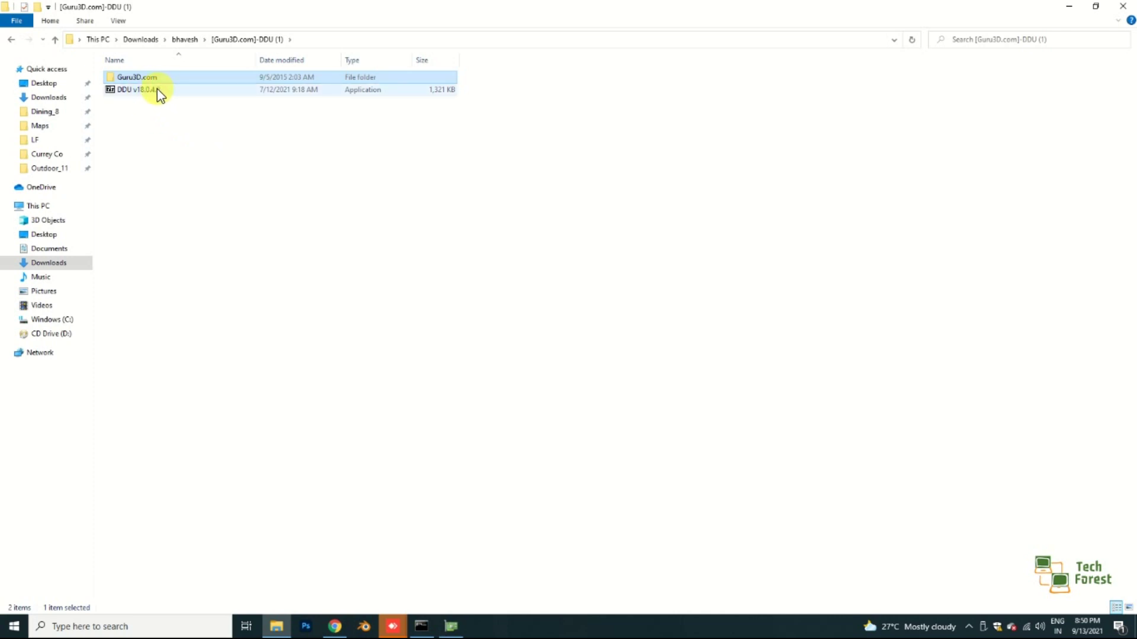
{"action": "left_click", "coordinate": [142, 92]}
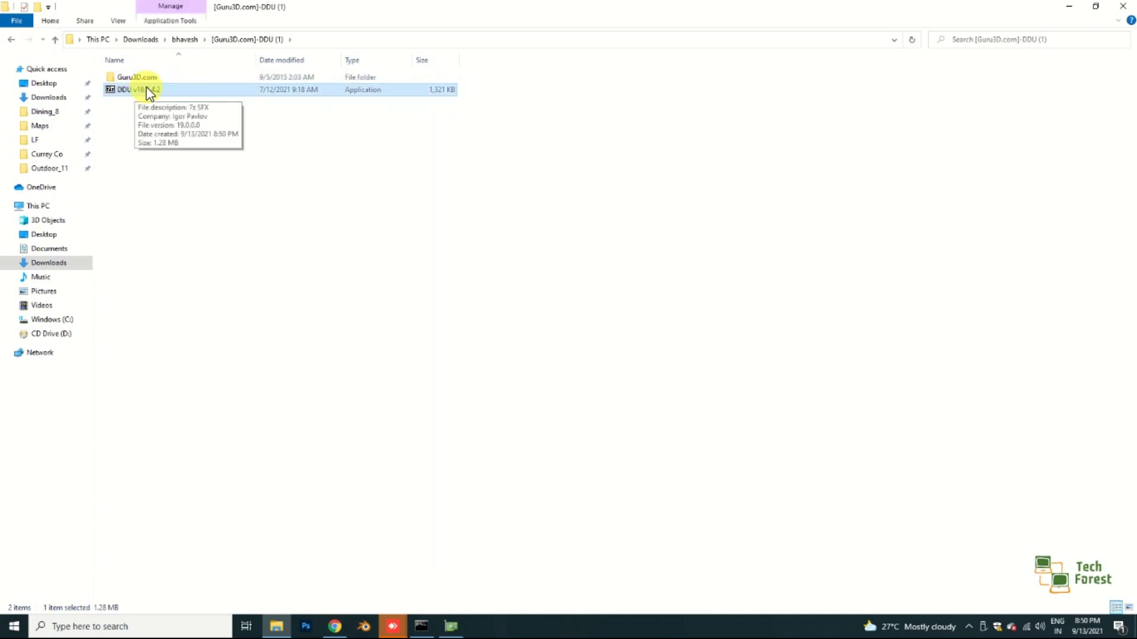
{"action": "double_click", "coordinate": [148, 92]}
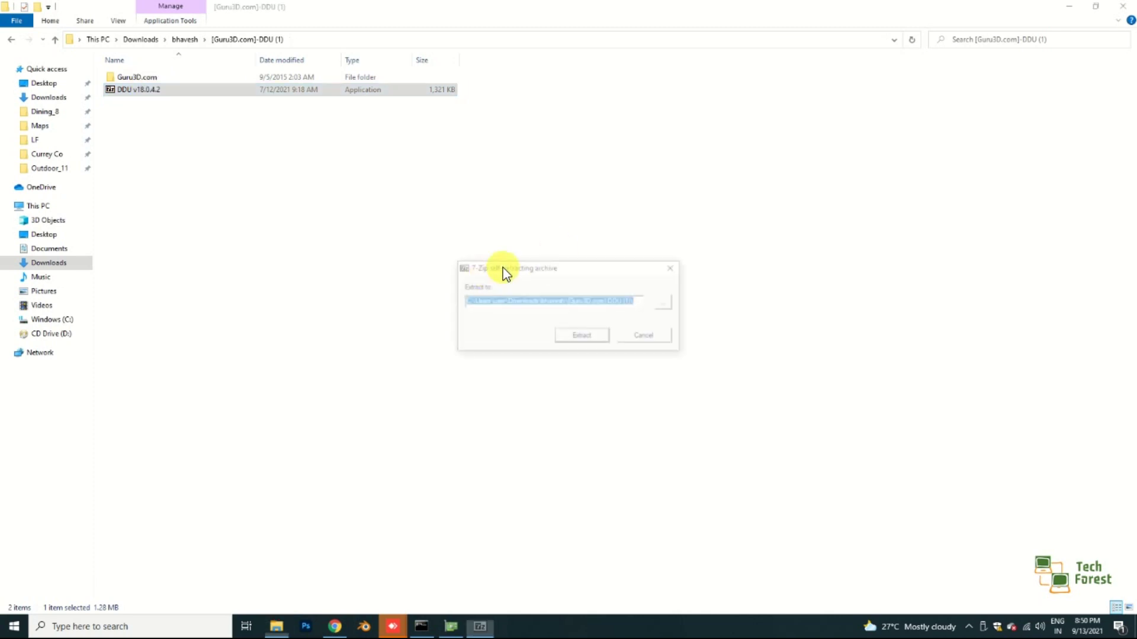
{"action": "left_click", "coordinate": [584, 336]}
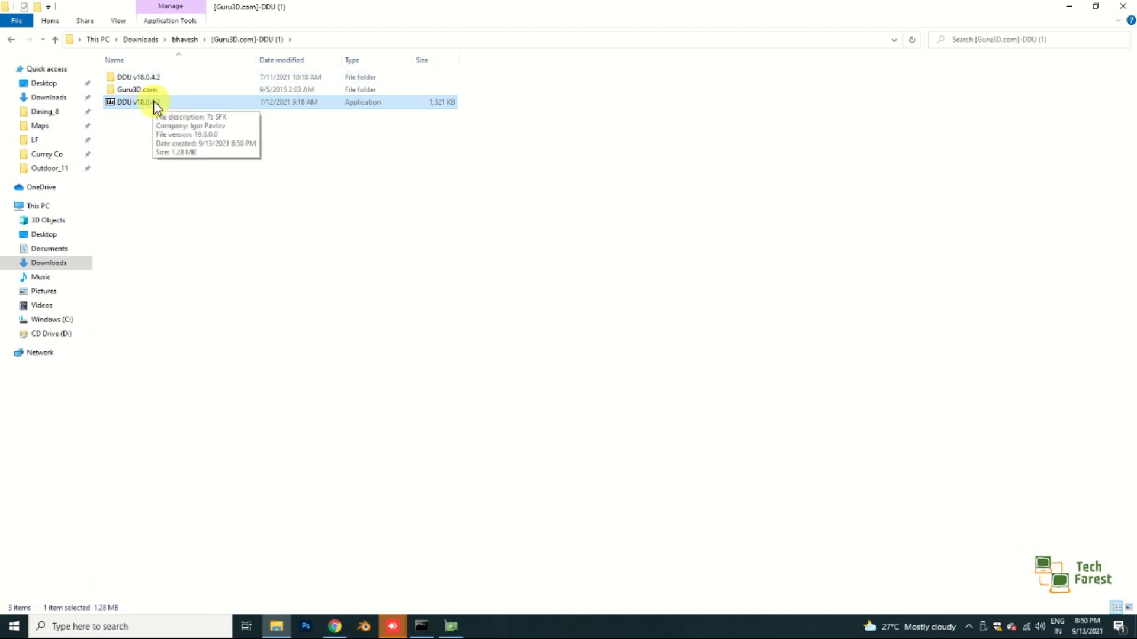
{"action": "double_click", "coordinate": [132, 78]}
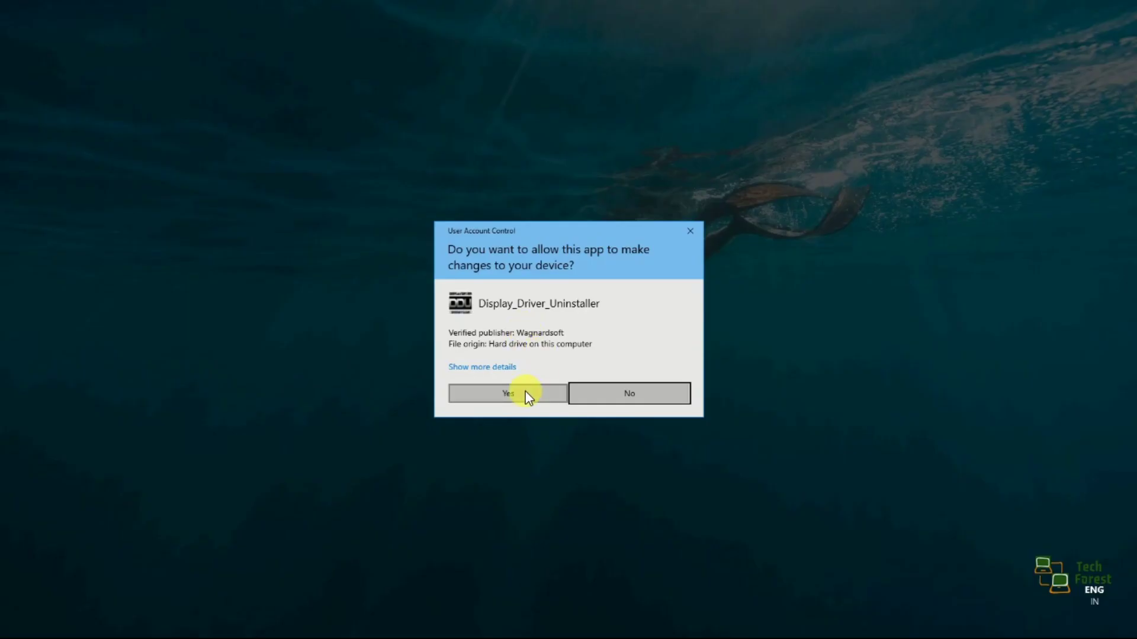
Allow DDU through UAC and dismiss the update, support, first-launch, Options and Safe Mode prompts
{"action": "left_click", "coordinate": [527, 394]}
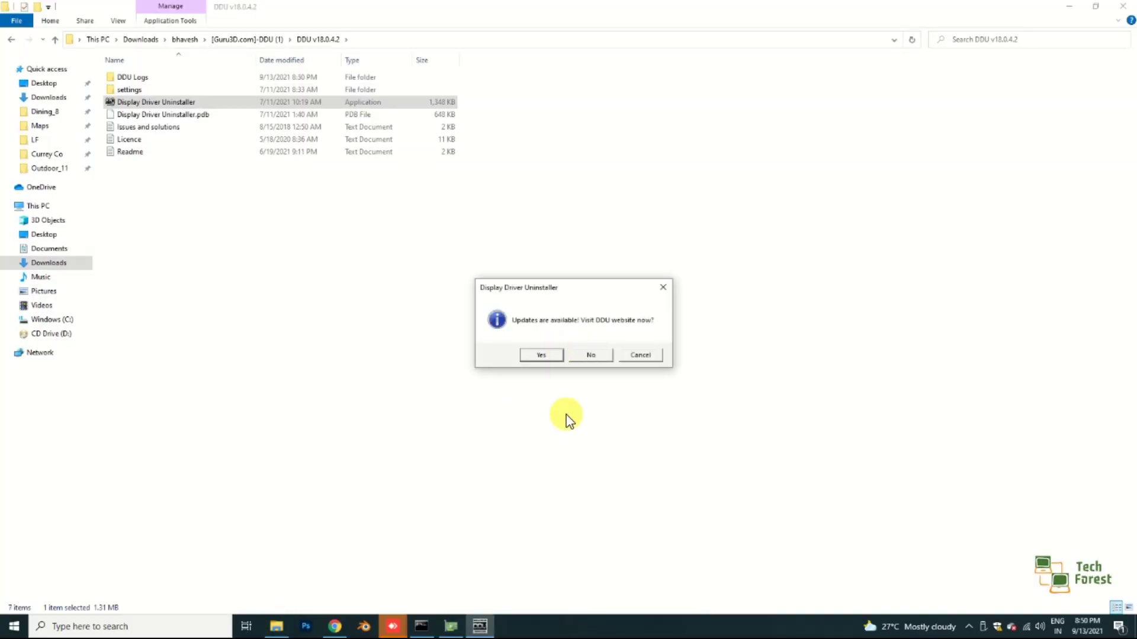
{"action": "left_click", "coordinate": [593, 356]}
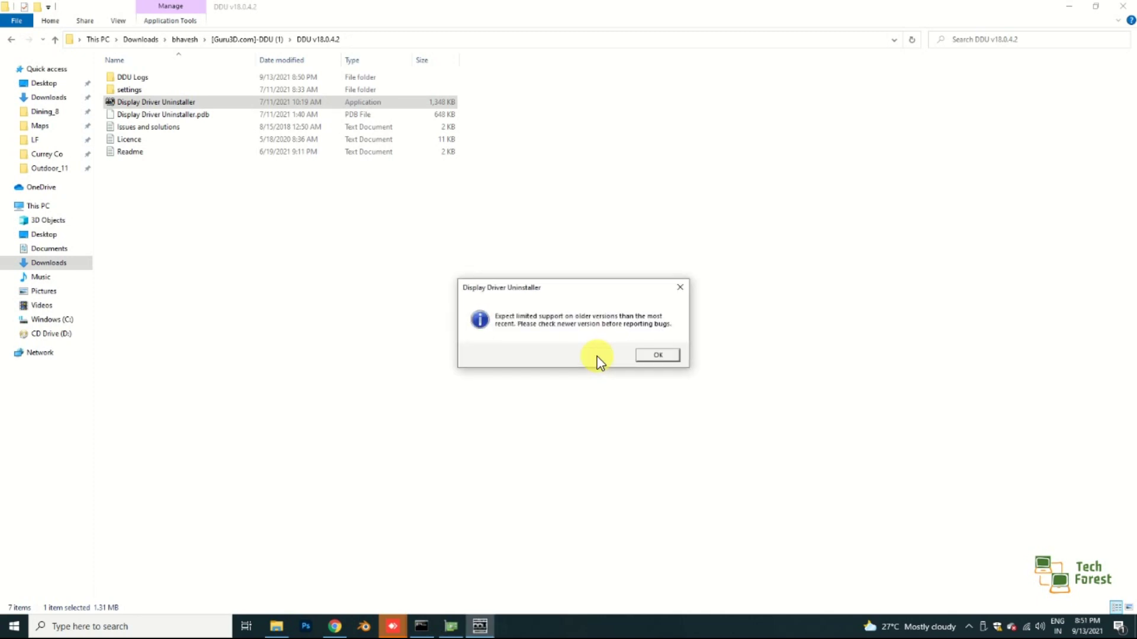
{"action": "left_click", "coordinate": [658, 355]}
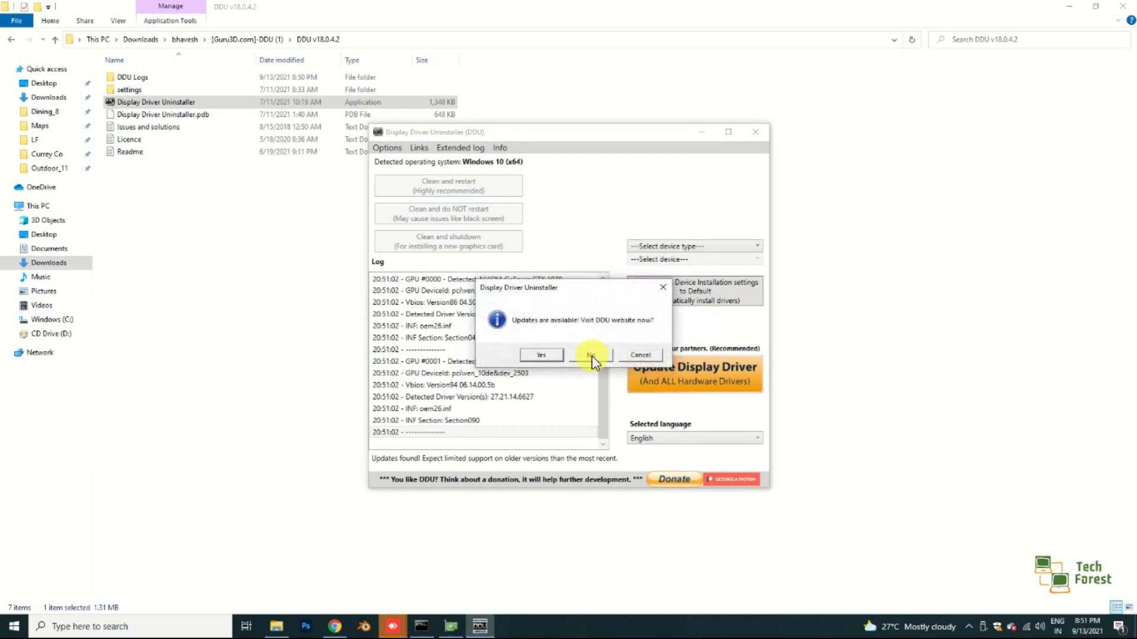
{"action": "left_click", "coordinate": [592, 355]}
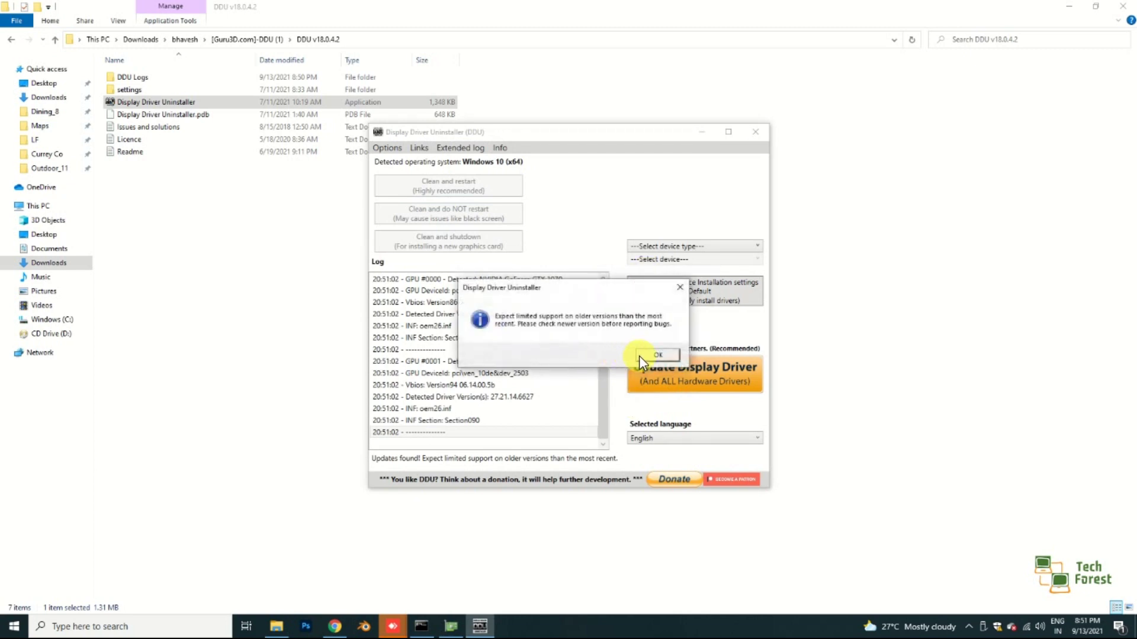
{"action": "left_click", "coordinate": [657, 356]}
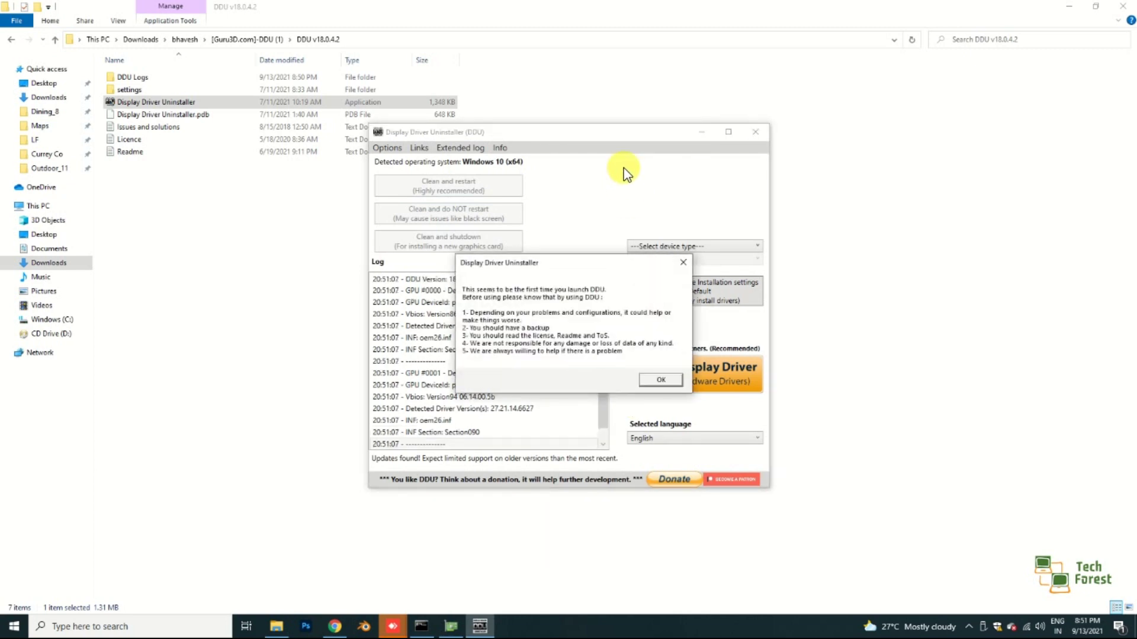
{"action": "left_click", "coordinate": [682, 262]}
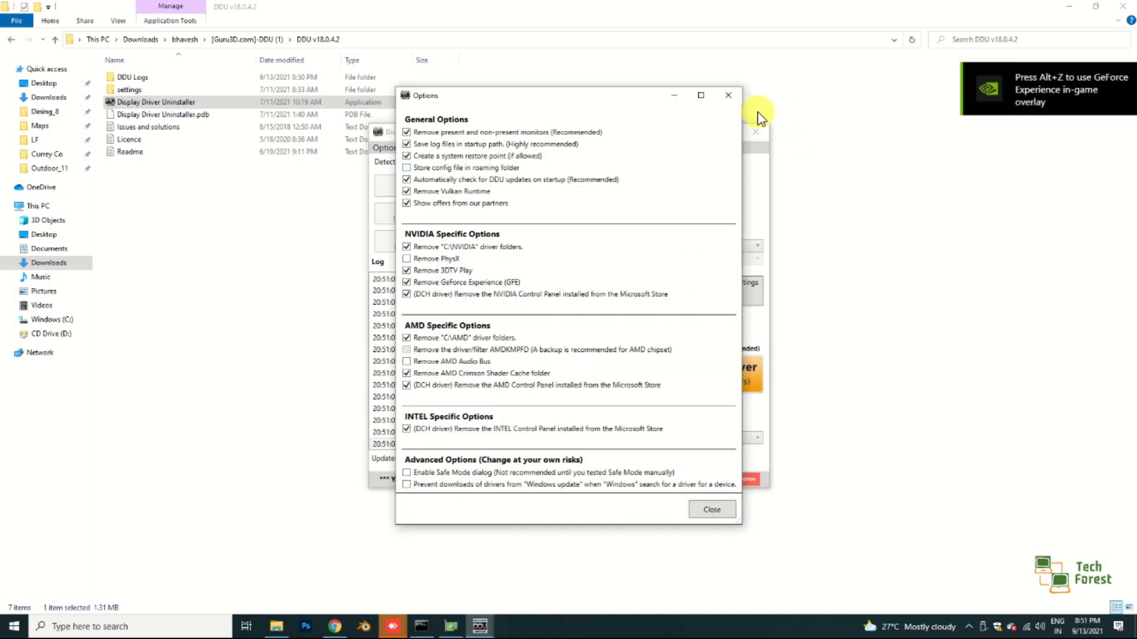
{"action": "left_click", "coordinate": [734, 97]}
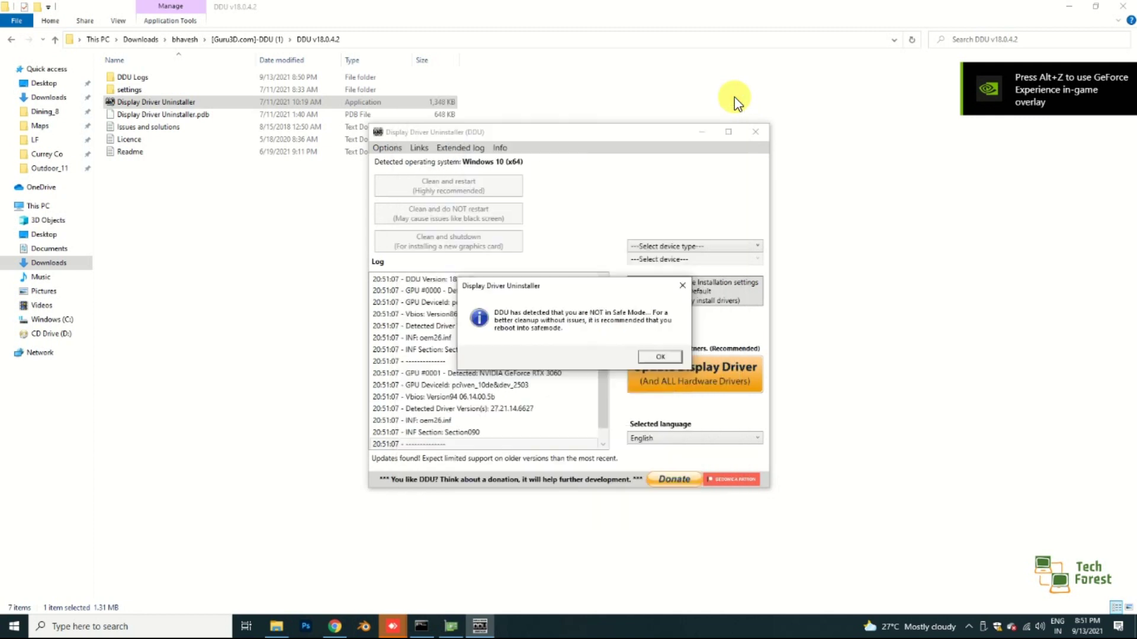
{"action": "left_click", "coordinate": [684, 283]}
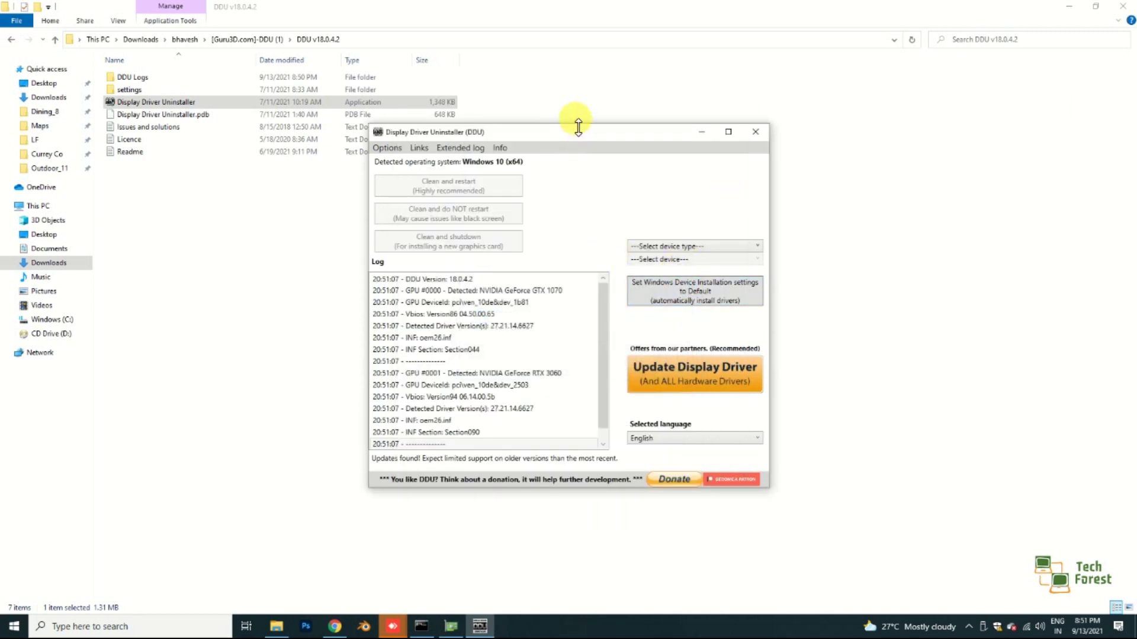
Set DDU to device type GPU and vendor NVIDIA, then run Clean and restart
{"action": "left_click", "coordinate": [723, 250]}
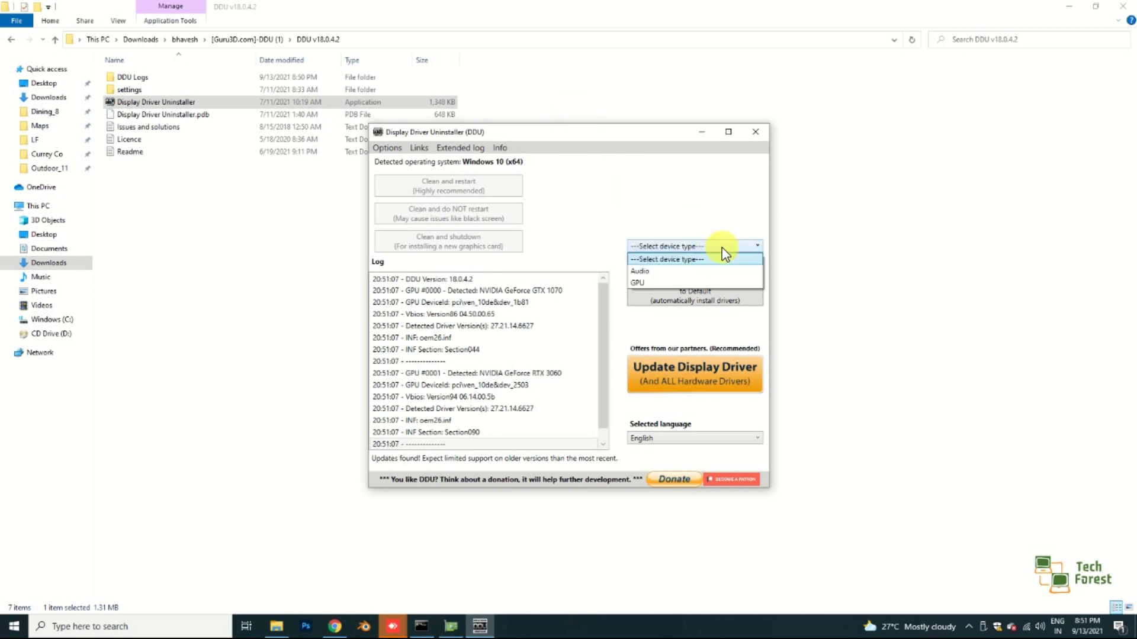
{"action": "left_click", "coordinate": [643, 281]}
{"action": "left_click", "coordinate": [676, 258]}
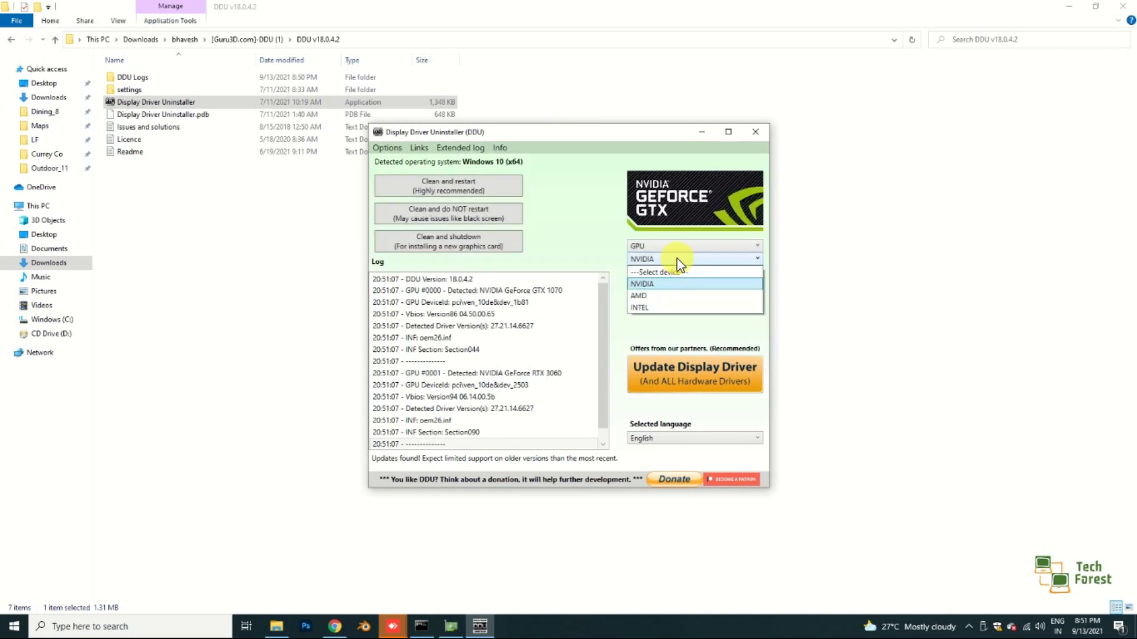
{"action": "left_click", "coordinate": [650, 286]}
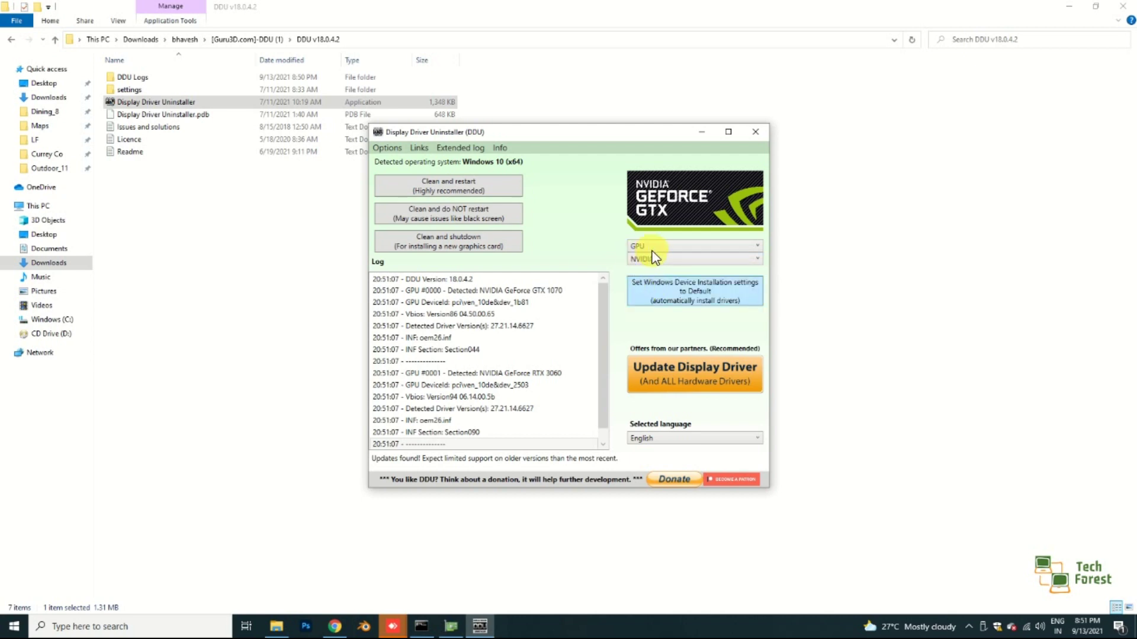
{"action": "left_click", "coordinate": [666, 246]}
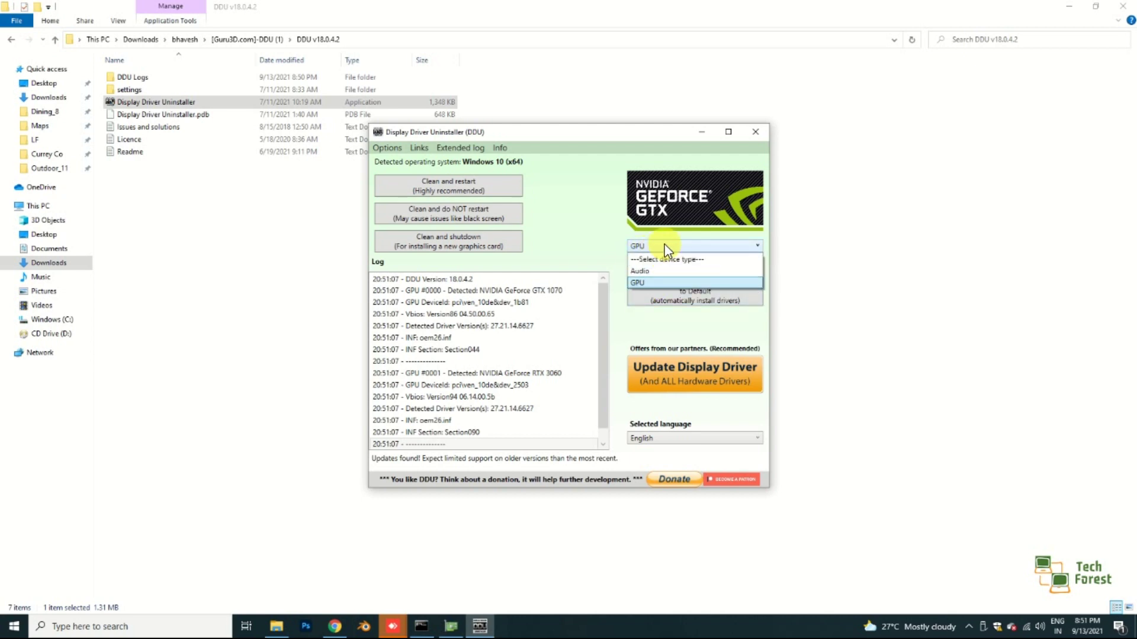
{"action": "left_click", "coordinate": [598, 242]}
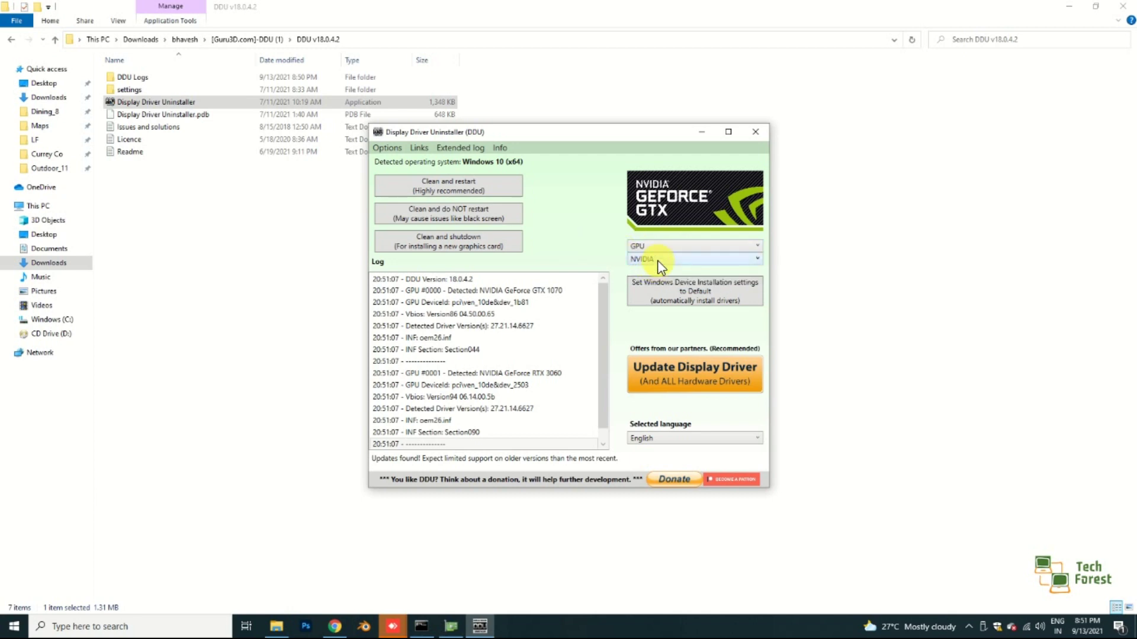
{"action": "left_click", "coordinate": [434, 187]}
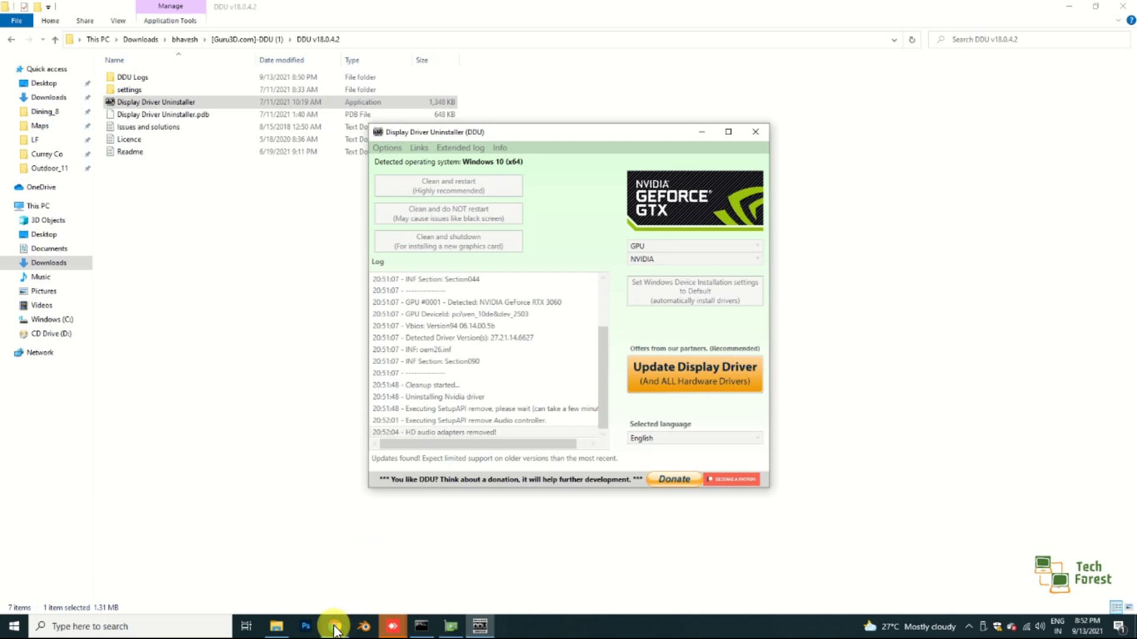
{"action": "mouse_move", "coordinate": [335, 629]}
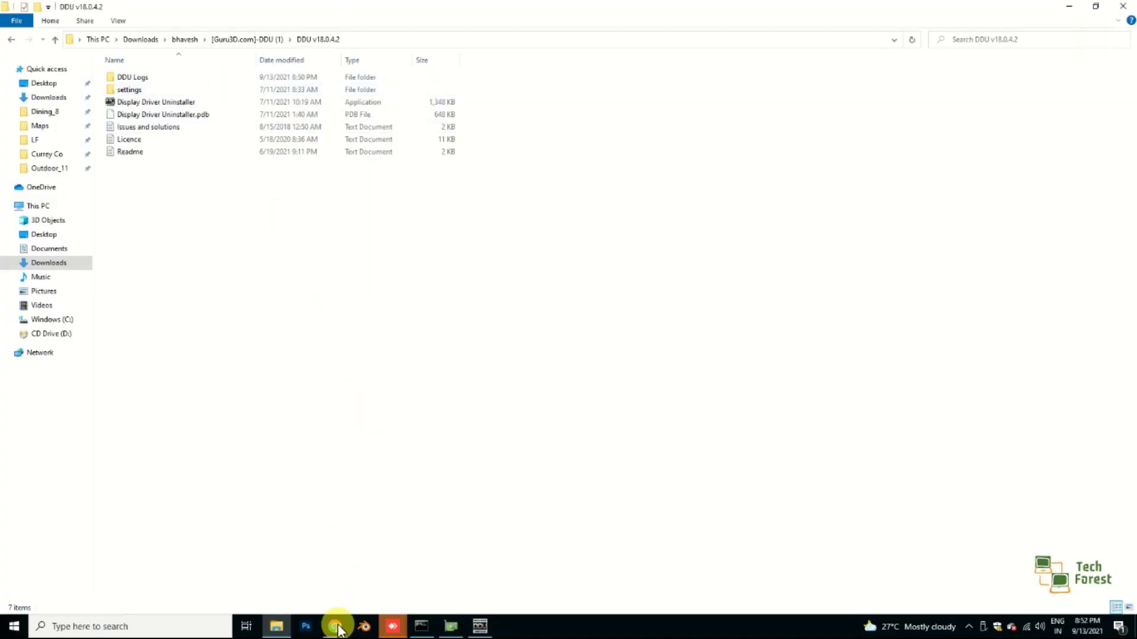
Search Chrome for 'nvidia cuda download' and open the CUDA Toolkit 11.4 Update 2 downloads page
{"action": "left_click", "coordinate": [335, 627]}
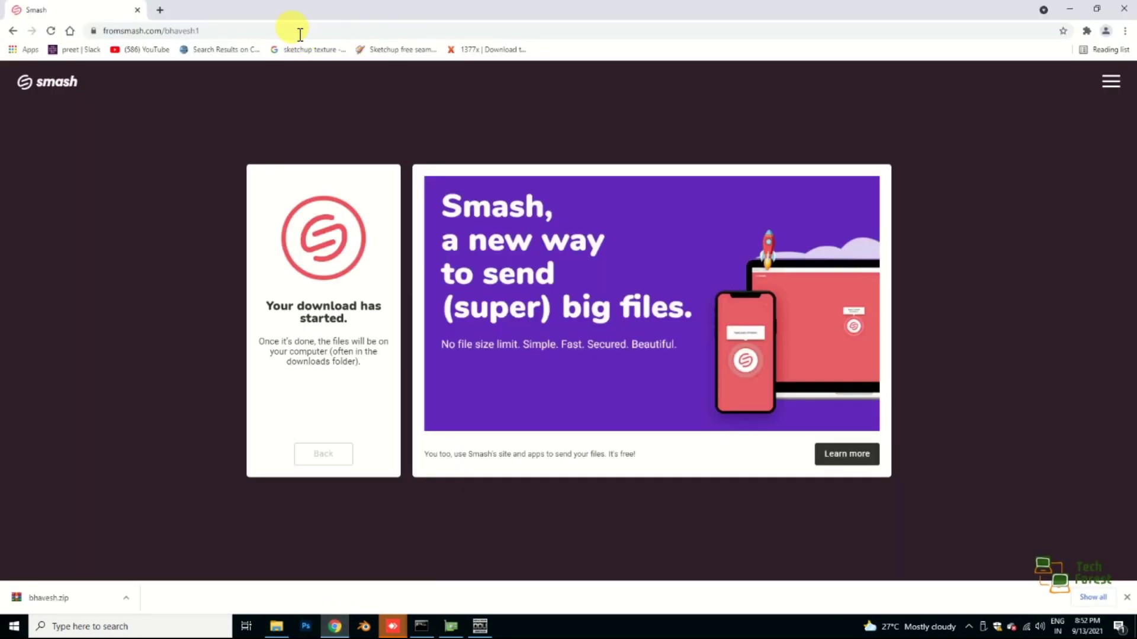
{"action": "left_click", "coordinate": [300, 34]}
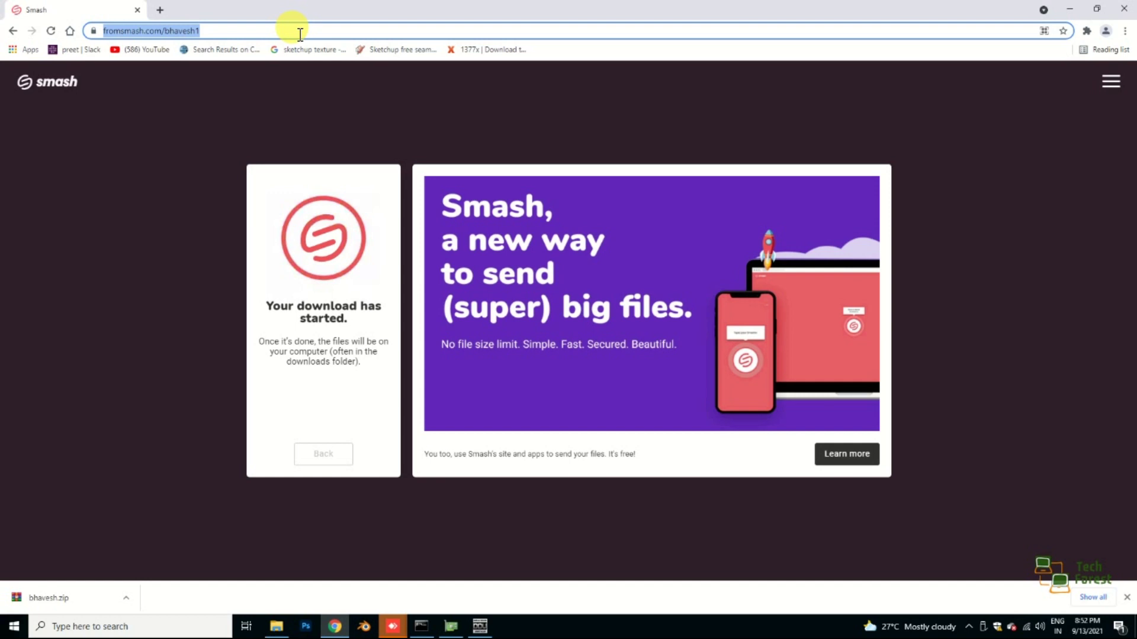
{"action": "type", "text": "nvide"}
{"action": "key", "text": "Down"}
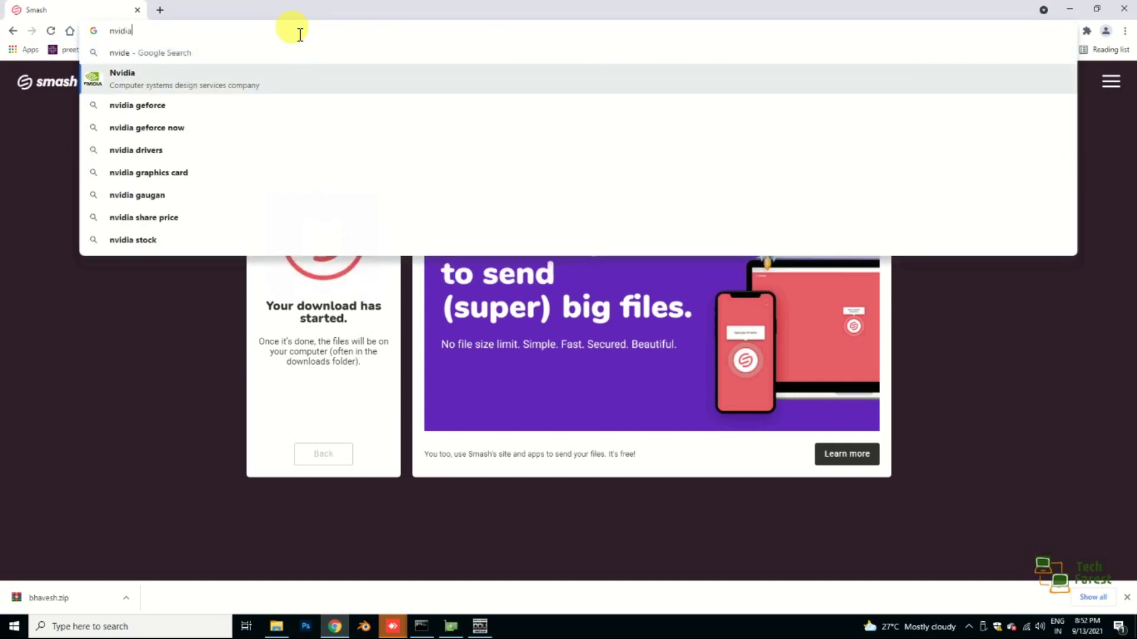
{"action": "key", "text": "BackSpace"}
{"action": "type", "text": "a"}
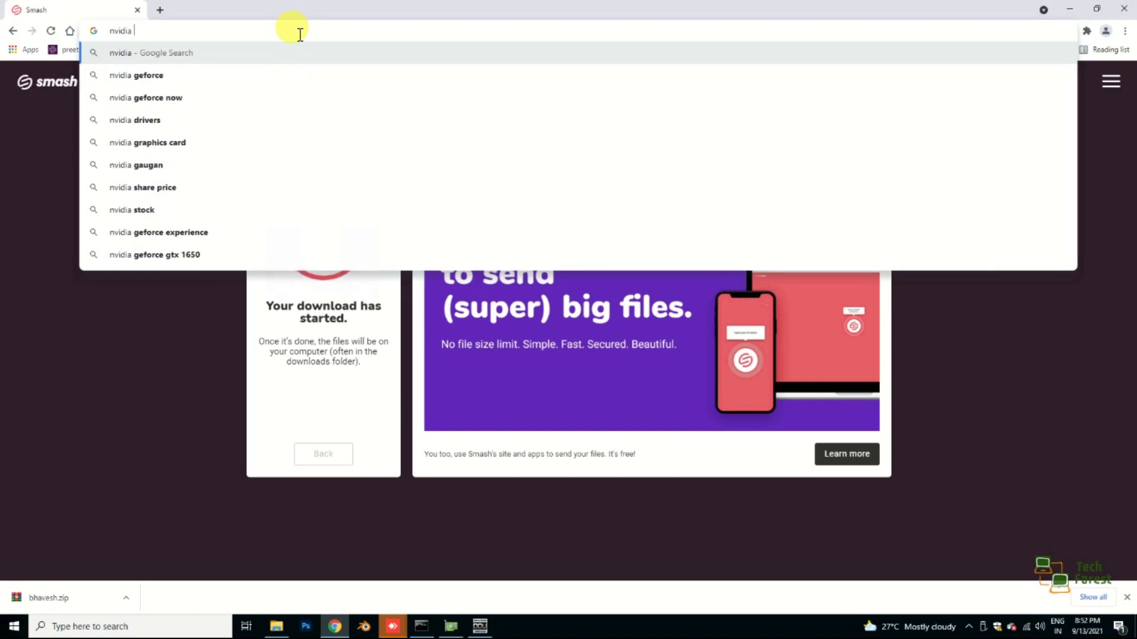
{"action": "type", "text": " cuda"}
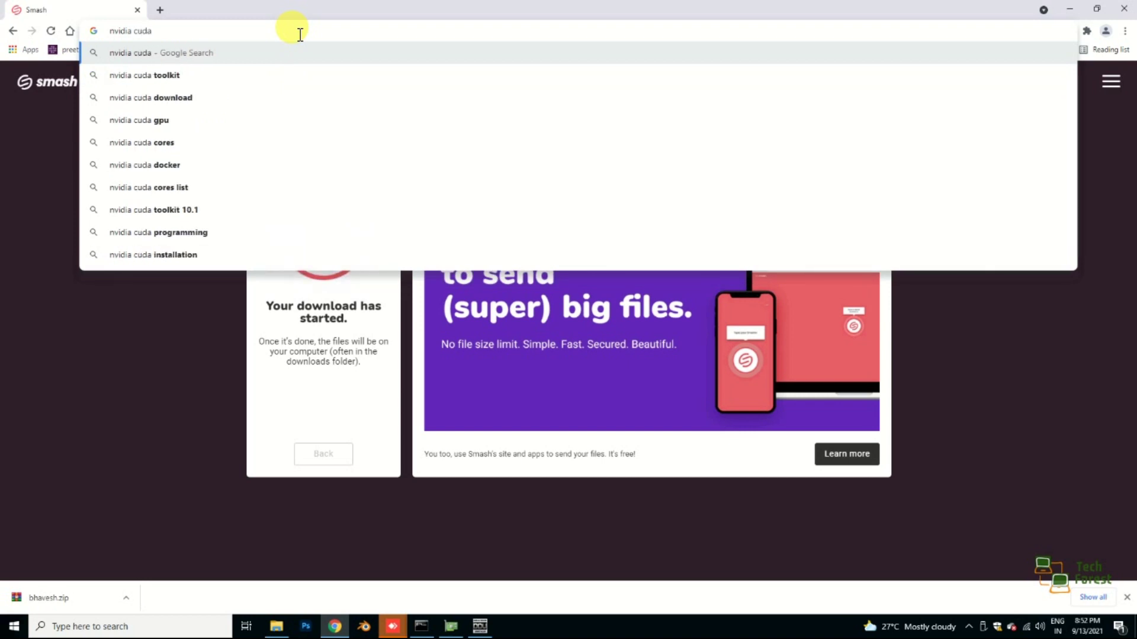
{"action": "key", "text": "Down"}
{"action": "key", "text": "Down"}
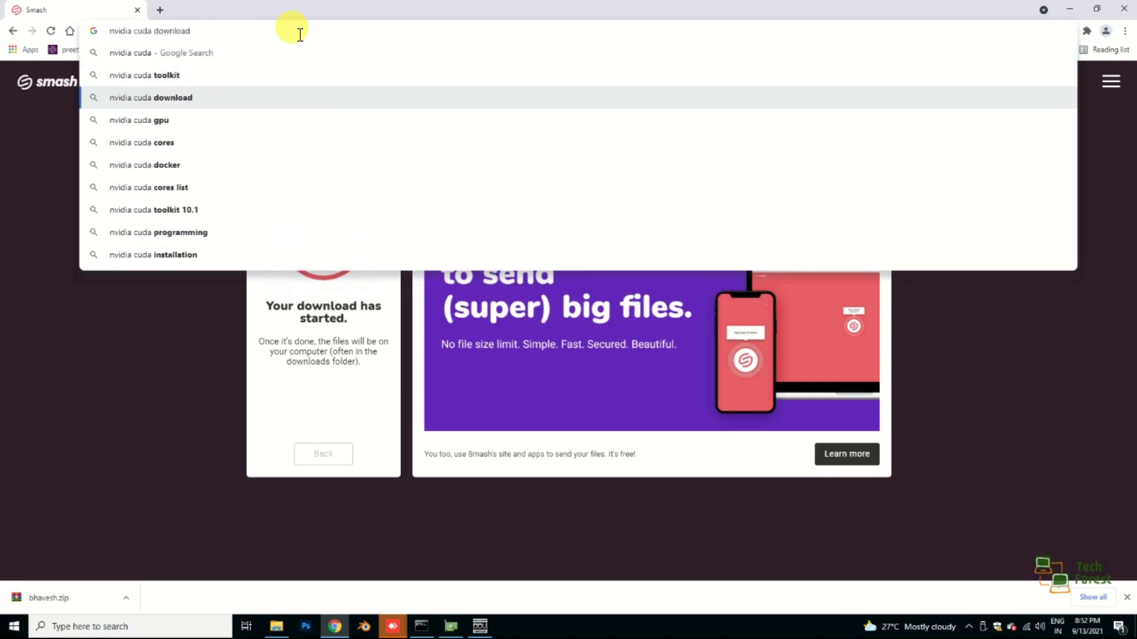
{"action": "key", "text": "Return"}
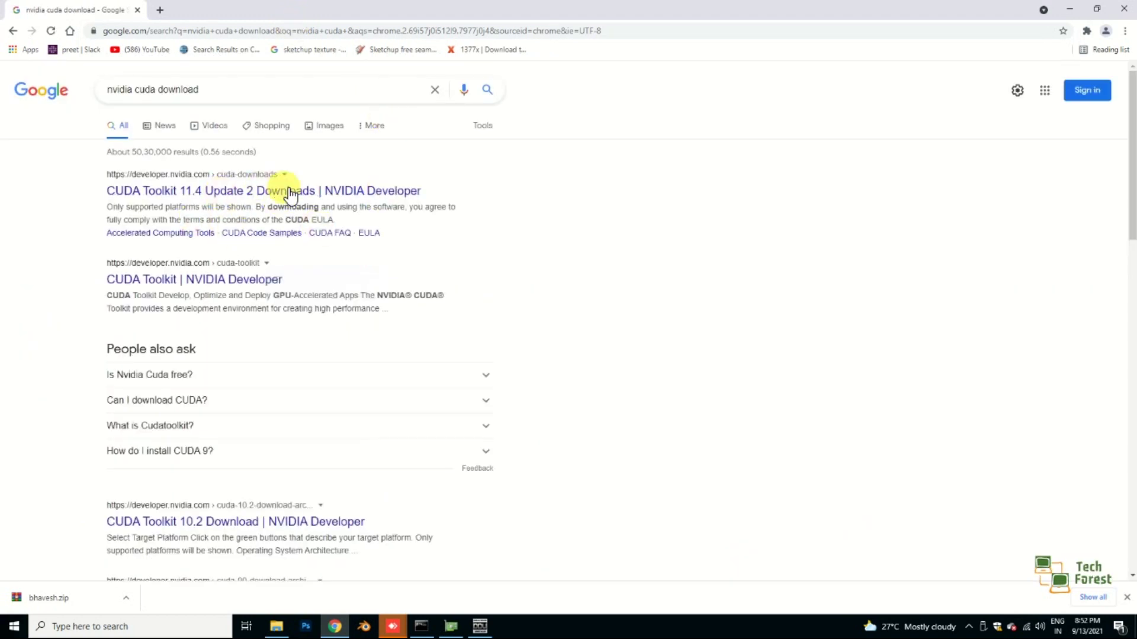
{"action": "left_click", "coordinate": [247, 195]}
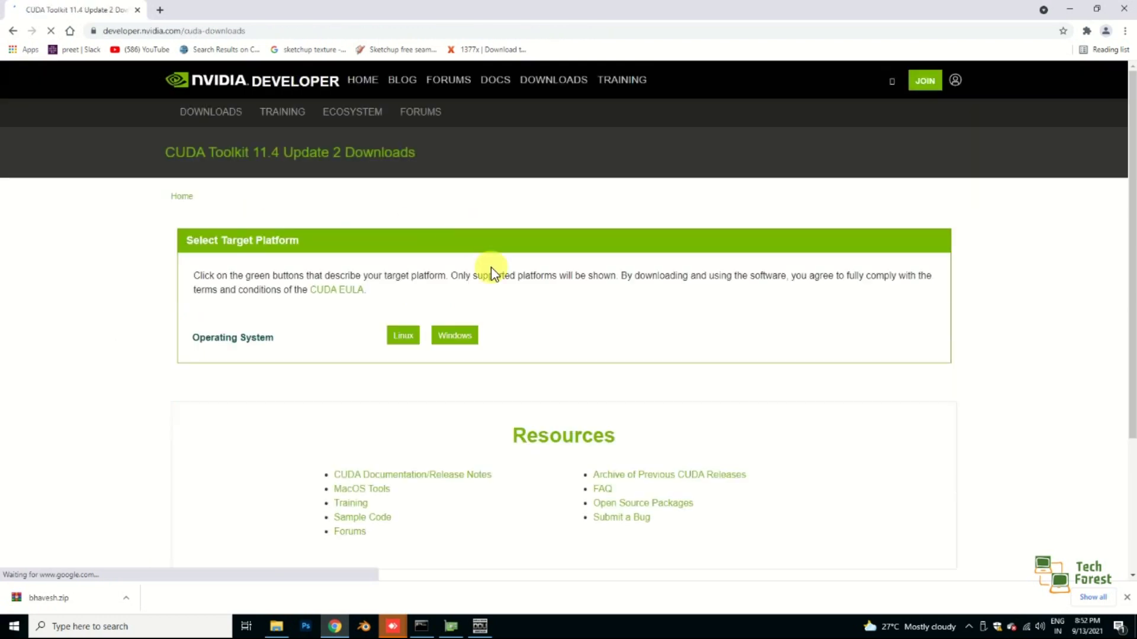
Choose Windows, version 10, and the exe (local) installer type on the download page
{"action": "left_click", "coordinate": [467, 339]}
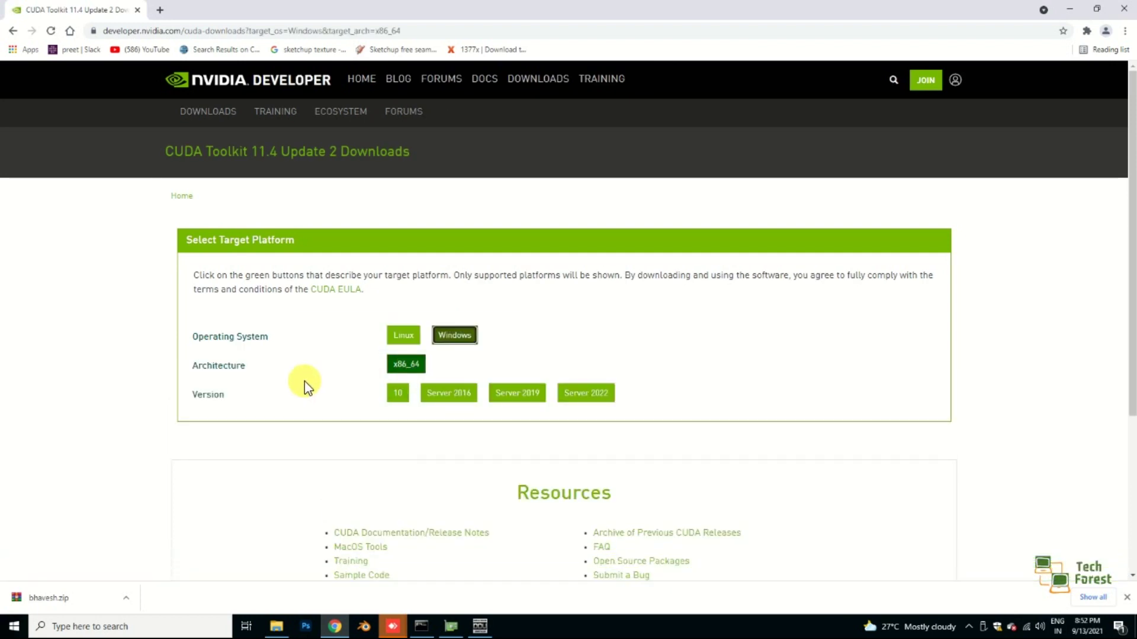
{"action": "left_click", "coordinate": [398, 396]}
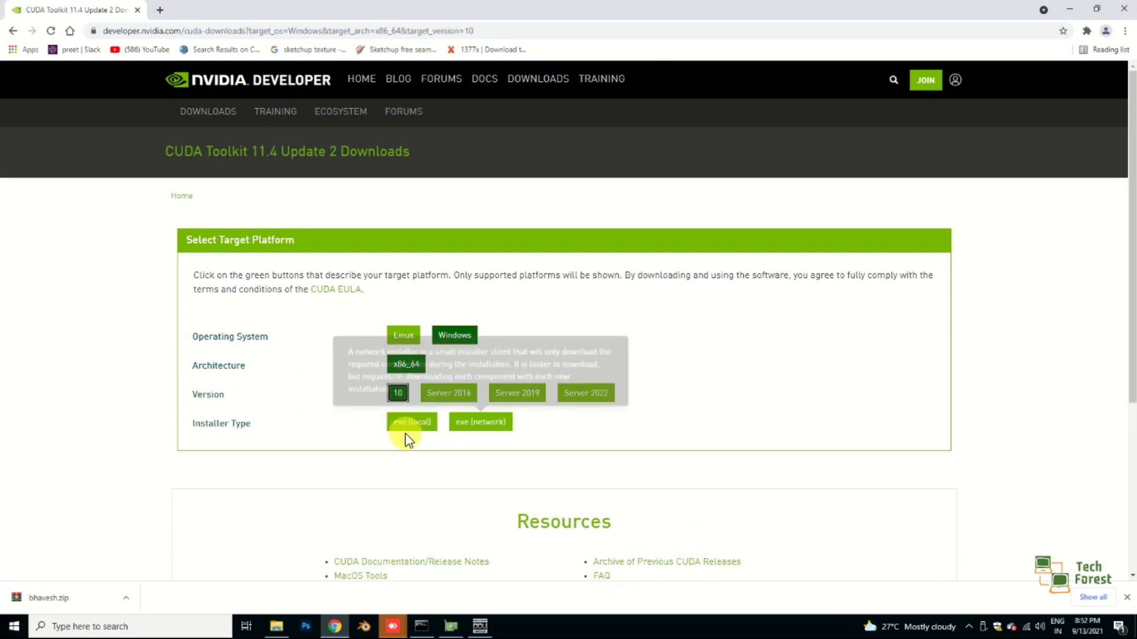
{"action": "left_click", "coordinate": [477, 424]}
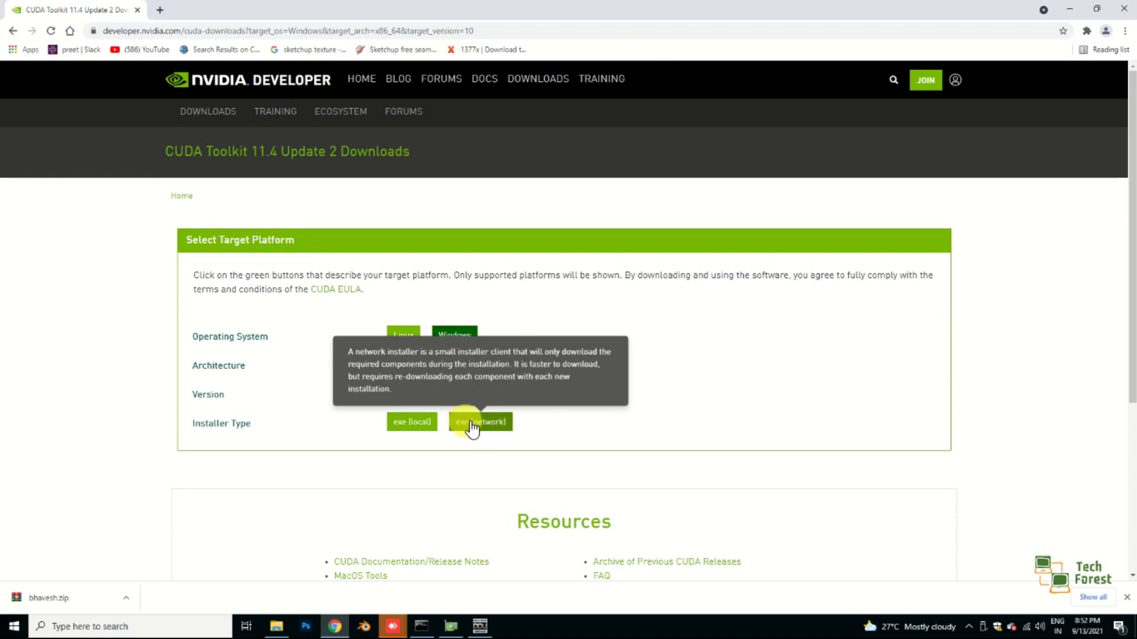
{"action": "left_click", "coordinate": [421, 426]}
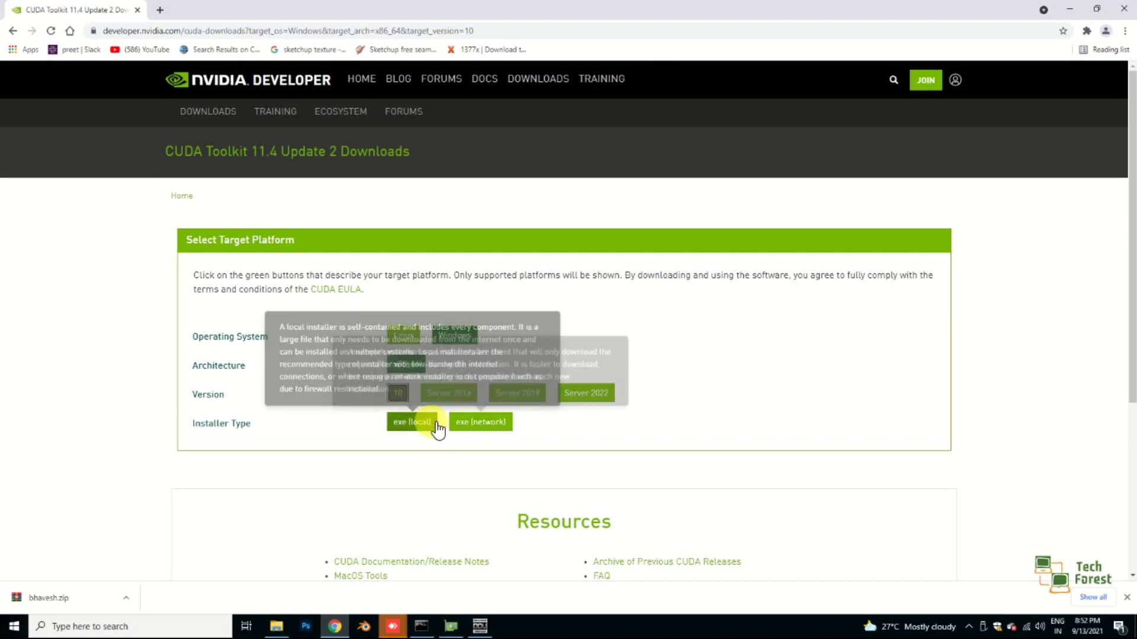
{"action": "left_click", "coordinate": [478, 428]}
{"action": "left_click", "coordinate": [411, 427]}
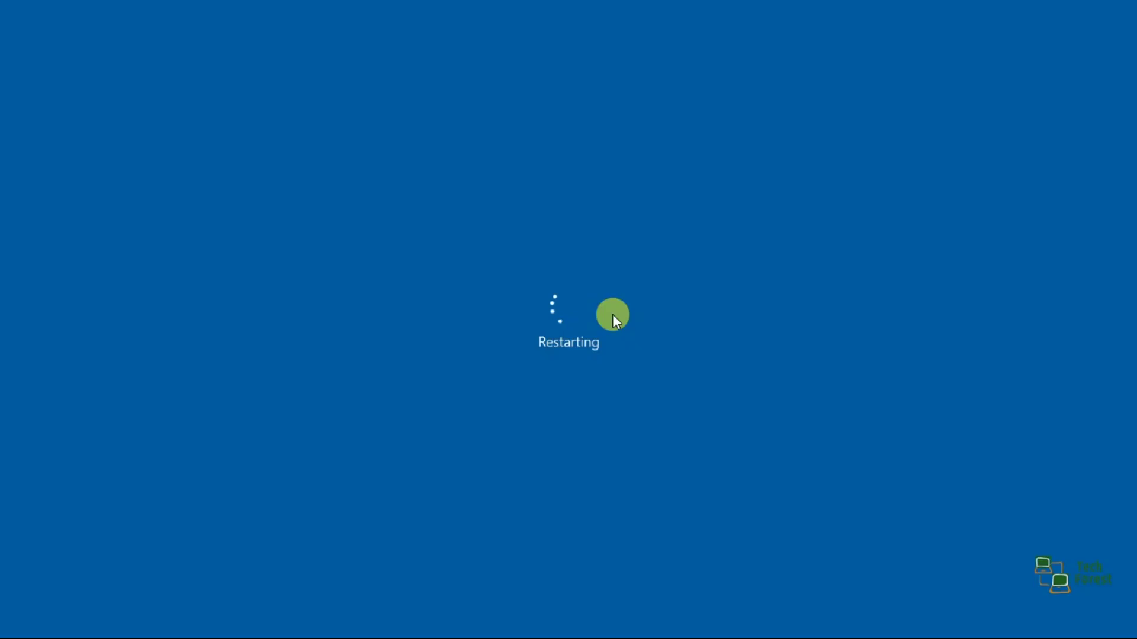
Restore the AnyDesk session window, minimize the remote AnyDesk window, and close the Ethereum miner console
{"action": "mouse_move", "coordinate": [673, 2]}
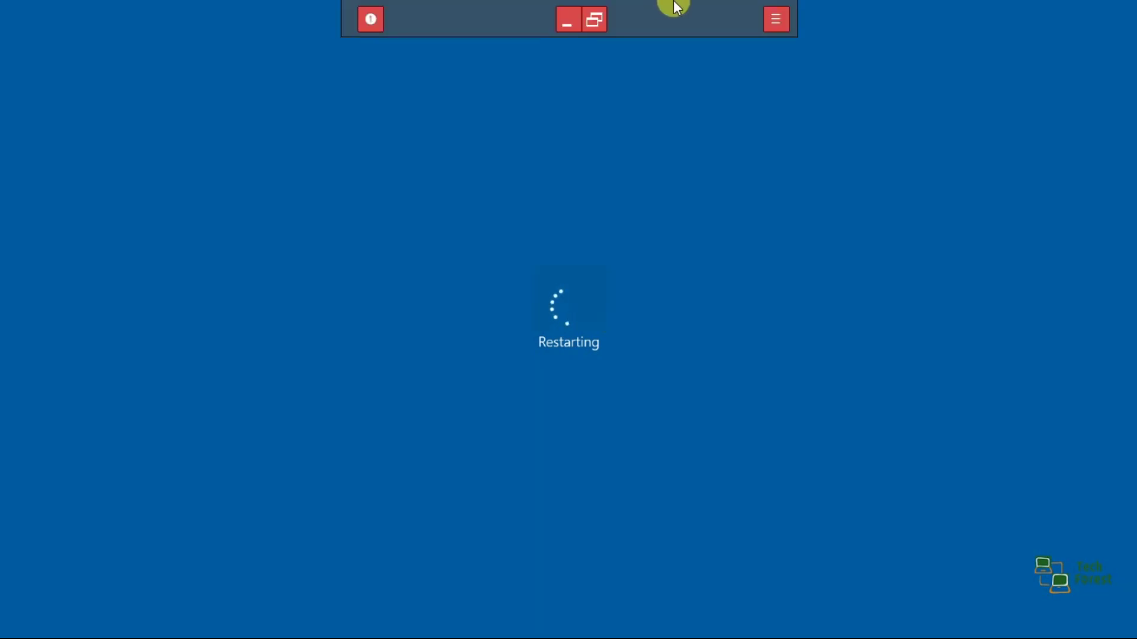
{"action": "left_click", "coordinate": [595, 18]}
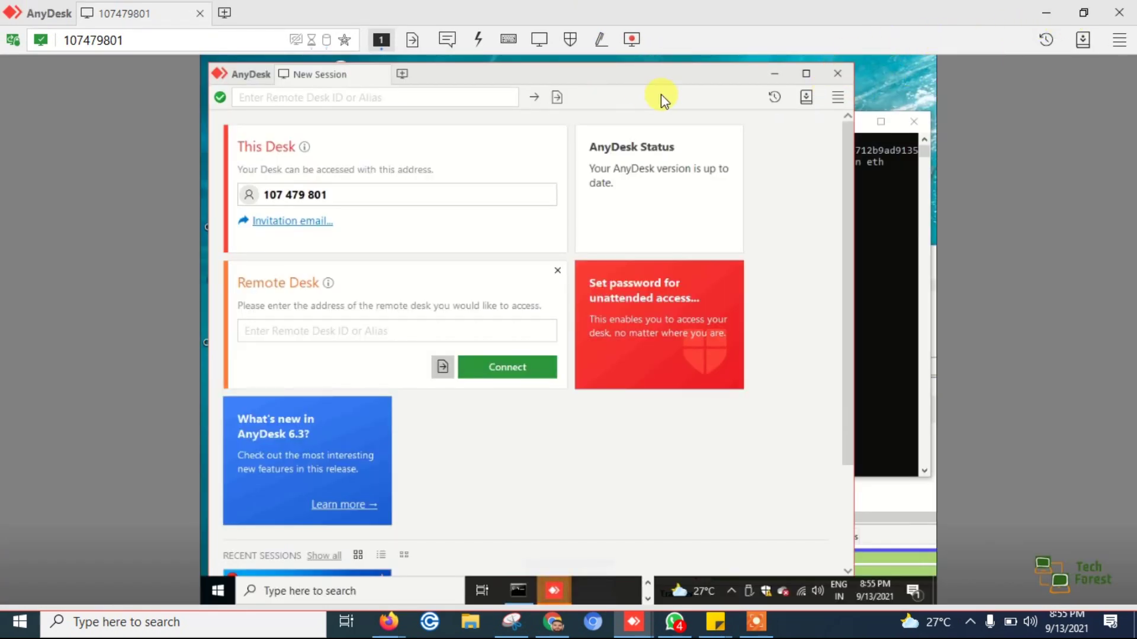
{"action": "left_click", "coordinate": [775, 73]}
{"action": "left_click", "coordinate": [915, 125]}
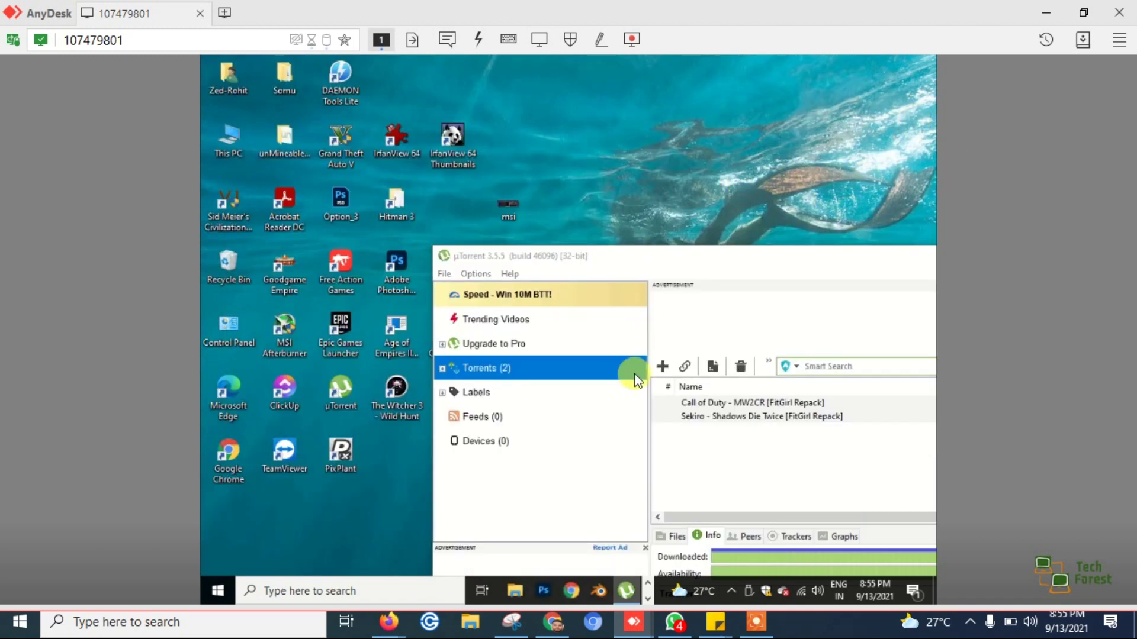
Open Downloads > bhavesh > 470.05 > Install in File Explorer and maximize the window
{"action": "left_click", "coordinate": [518, 591]}
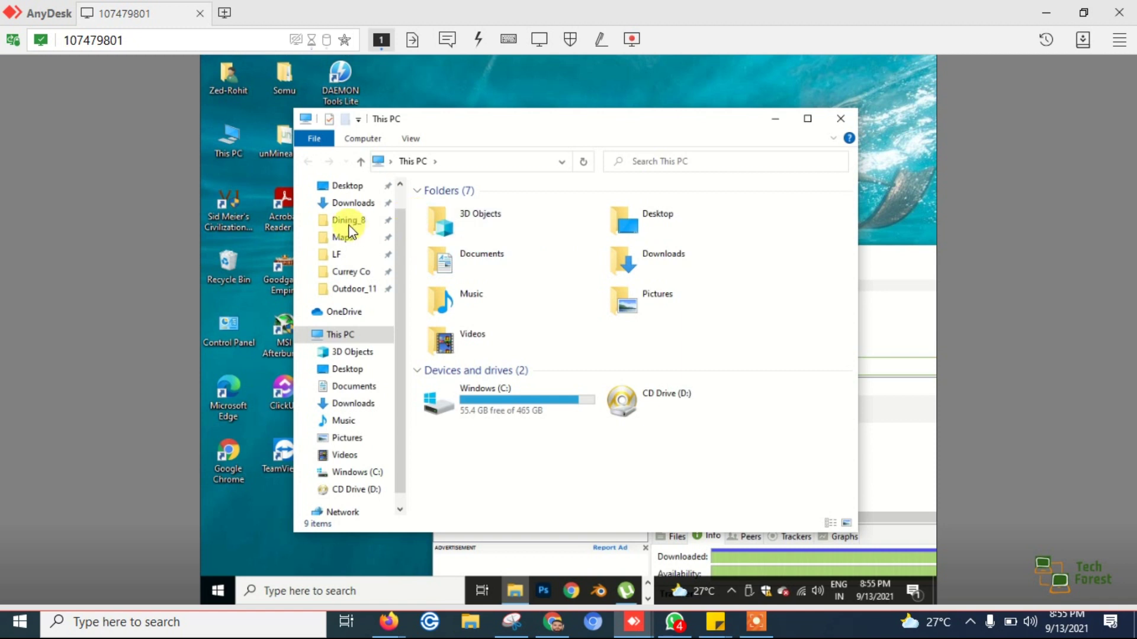
{"action": "left_click", "coordinate": [349, 204]}
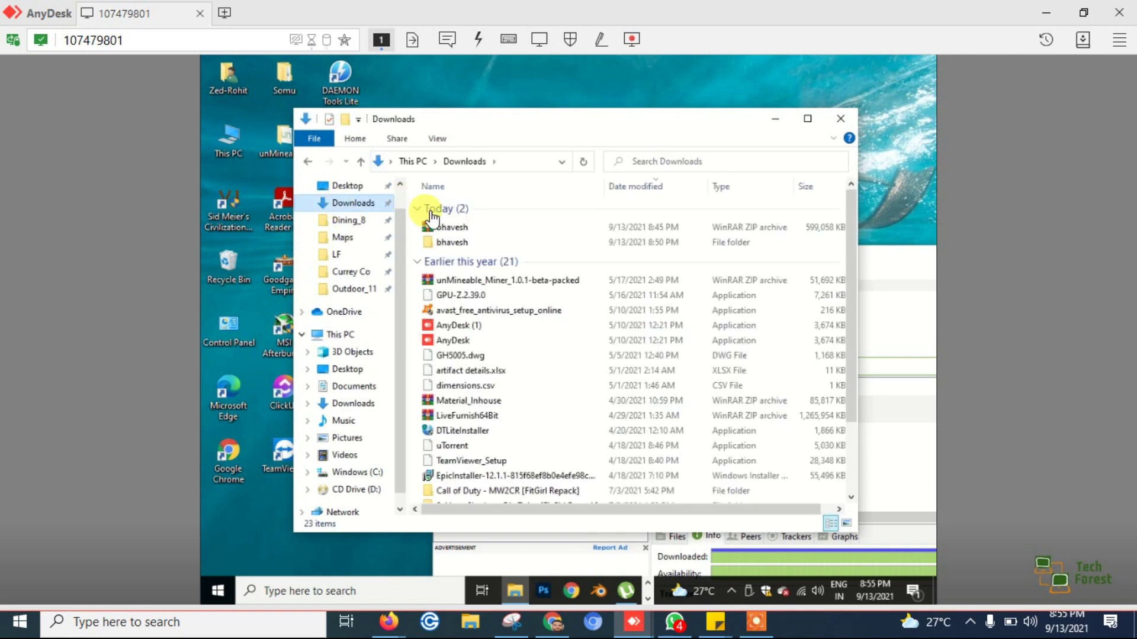
{"action": "double_click", "coordinate": [466, 245]}
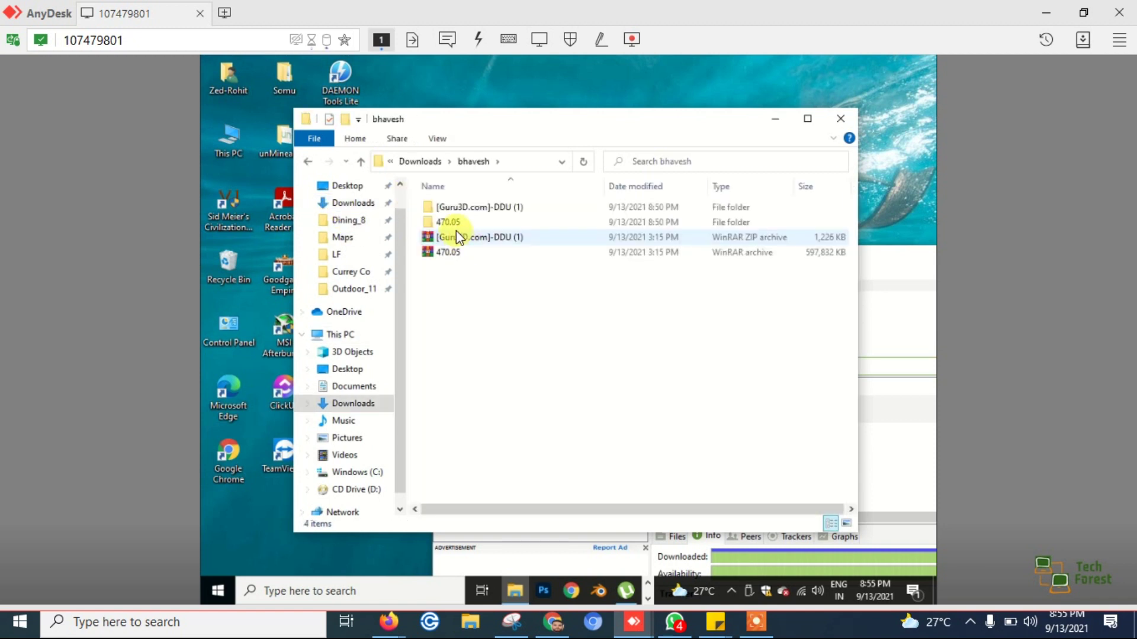
{"action": "double_click", "coordinate": [453, 222]}
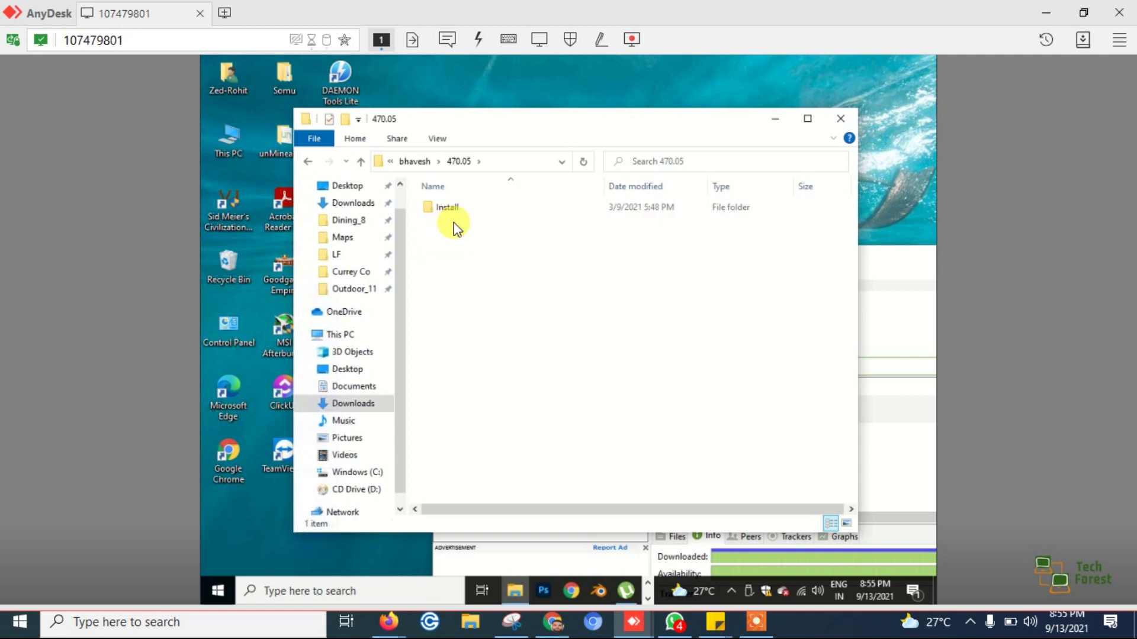
{"action": "double_click", "coordinate": [450, 208]}
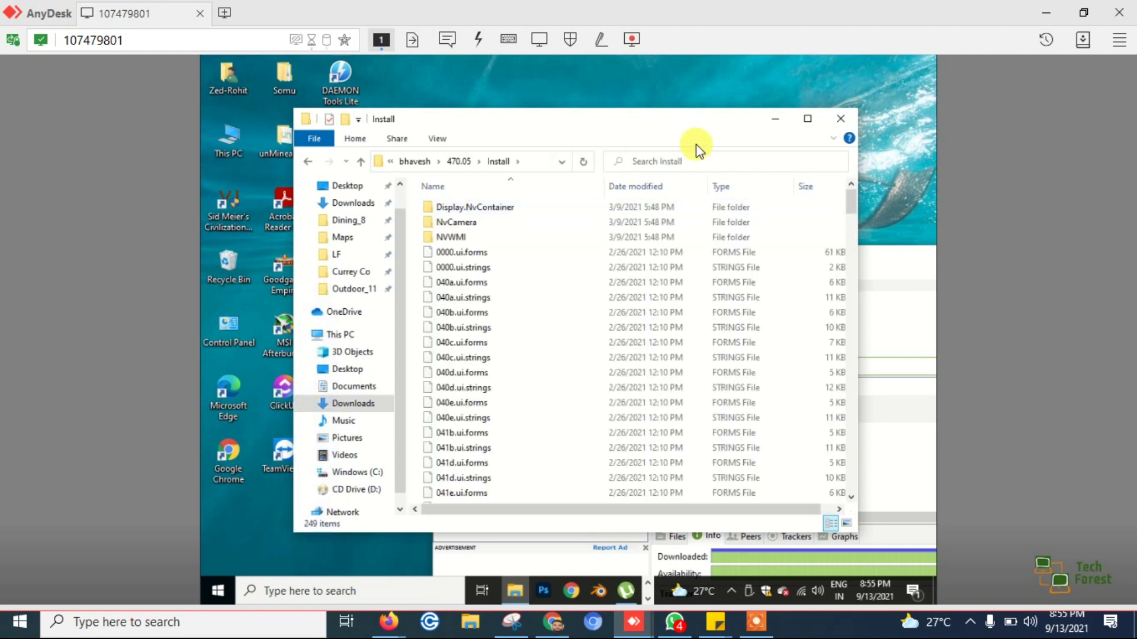
{"action": "left_click", "coordinate": [807, 120]}
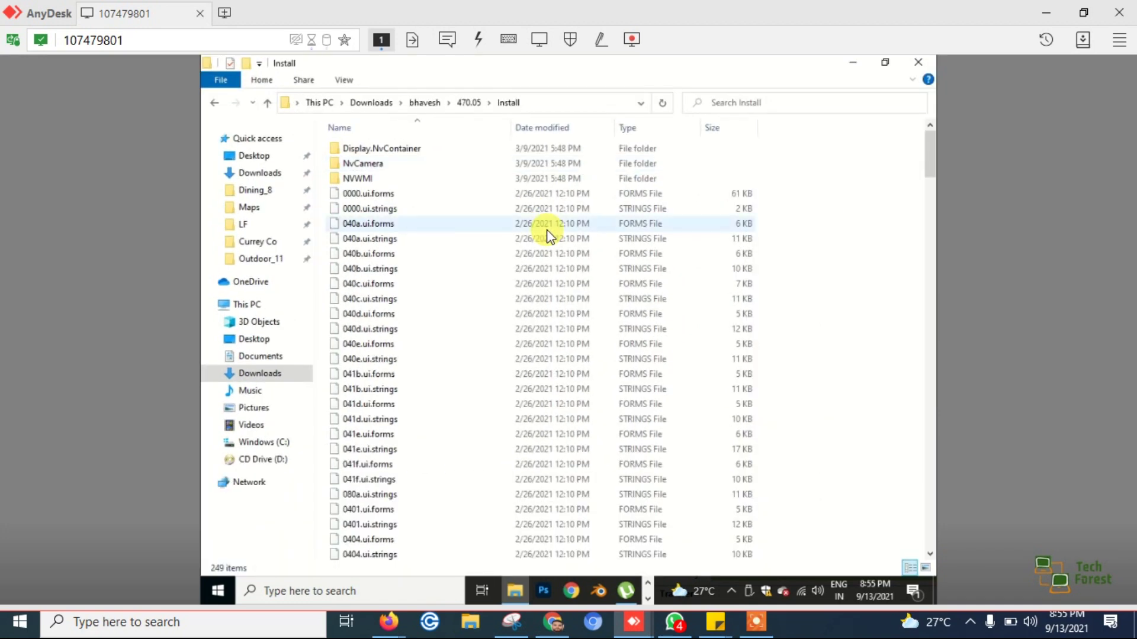
Browse the Install folder's file list and select the setup application
{"action": "key", "text": "Down"}
{"action": "key", "text": "Down"}
{"action": "key", "text": "Down"}
{"action": "key", "text": "Down"}
{"action": "key", "text": "Down"}
{"action": "key", "text": "Down"}
{"action": "key", "text": "Down"}
{"action": "key", "text": "Down"}
{"action": "key", "text": "Down"}
{"action": "key", "text": "Down"}
{"action": "key", "text": "Down"}
{"action": "key", "text": "Down"}
{"action": "key", "text": "Down"}
{"action": "key", "text": "Down"}
{"action": "key", "text": "Down"}
{"action": "key", "text": "Down"}
{"action": "key", "text": "Down"}
{"action": "key", "text": "Down"}
{"action": "key", "text": "Down"}
{"action": "key", "text": "Down"}
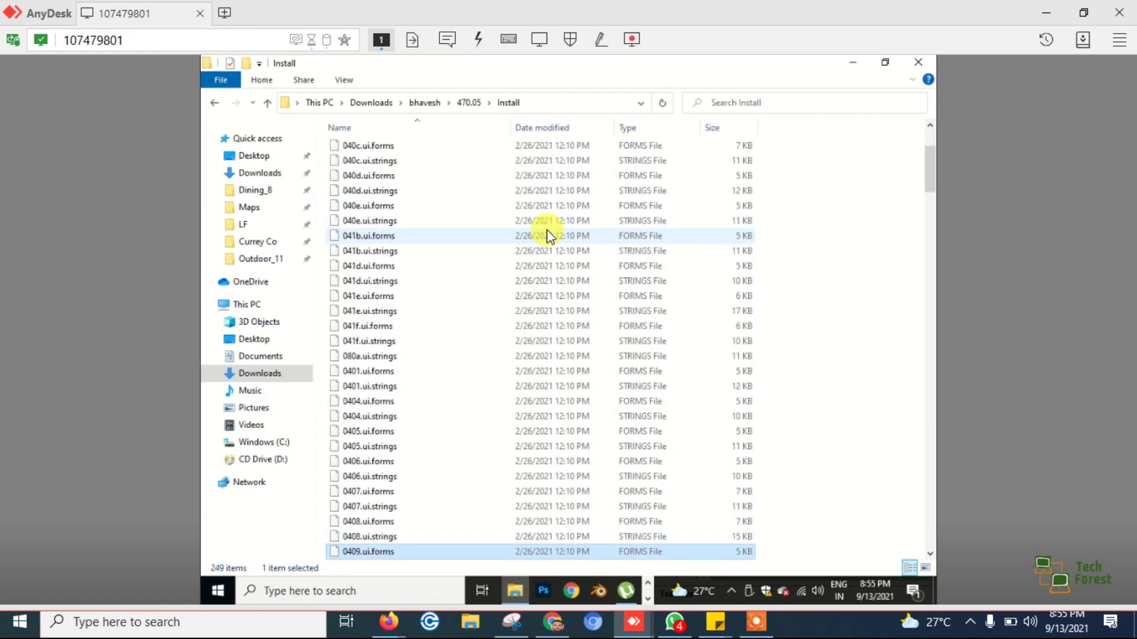
{"action": "key", "text": "Down"}
{"action": "key", "text": "Down"}
{"action": "key", "text": "Down"}
{"action": "key", "text": "Down"}
{"action": "key", "text": "Down"}
{"action": "key", "text": "Down"}
{"action": "key", "text": "Down"}
{"action": "key", "text": "Down"}
{"action": "key", "text": "Down"}
{"action": "key", "text": "Down"}
{"action": "key", "text": "Down"}
{"action": "key", "text": "Down"}
{"action": "key", "text": "Down"}
{"action": "key", "text": "Down"}
{"action": "key", "text": "Down"}
{"action": "key", "text": "Down"}
{"action": "key", "text": "Down"}
{"action": "key", "text": "Down"}
{"action": "key", "text": "Down"}
{"action": "key", "text": "Down"}
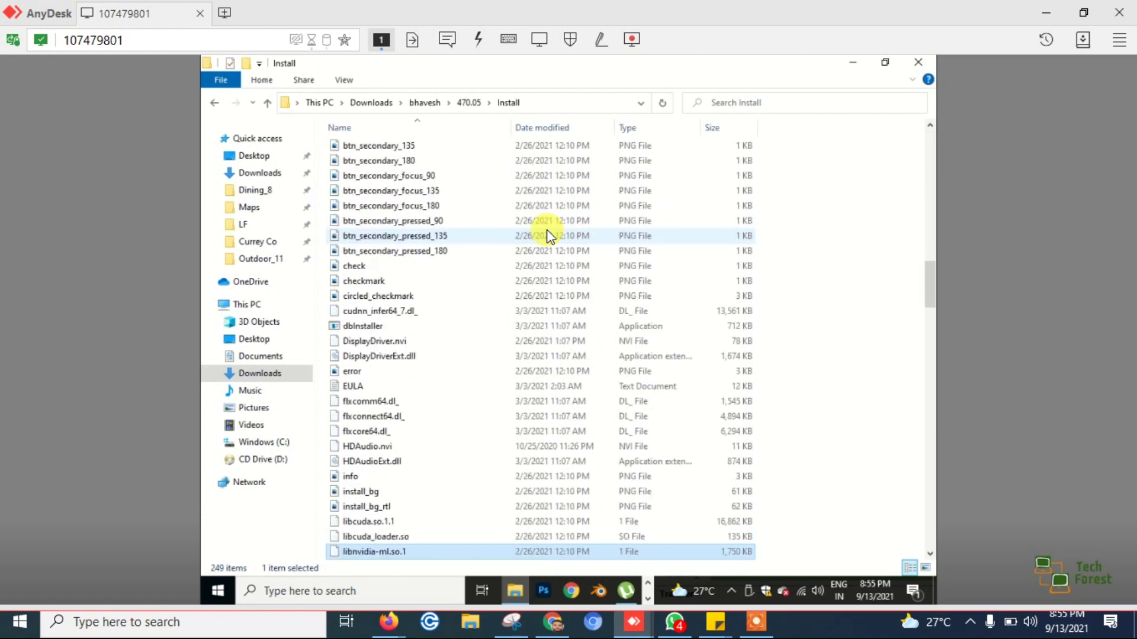
{"action": "key", "text": "Down"}
{"action": "key", "text": "Down"}
{"action": "key", "text": "Down"}
{"action": "key", "text": "Down"}
{"action": "key", "text": "Down"}
{"action": "key", "text": "Down"}
{"action": "key", "text": "Down"}
{"action": "key", "text": "Down"}
{"action": "key", "text": "Down"}
{"action": "key", "text": "Down"}
{"action": "key", "text": "Down"}
{"action": "key", "text": "Down"}
{"action": "key", "text": "Down"}
{"action": "key", "text": "Down"}
{"action": "key", "text": "Down"}
{"action": "key", "text": "Down"}
{"action": "key", "text": "Down"}
{"action": "key", "text": "Down"}
{"action": "key", "text": "Down"}
{"action": "key", "text": "Down"}
{"action": "key", "text": "Down"}
{"action": "key", "text": "Down"}
{"action": "key", "text": "Down"}
{"action": "key", "text": "Down"}
{"action": "key", "text": "Down"}
{"action": "key", "text": "Down"}
{"action": "key", "text": "Down"}
{"action": "key", "text": "Down"}
{"action": "key", "text": "Down"}
{"action": "key", "text": "Down"}
{"action": "key", "text": "Down"}
{"action": "key", "text": "Down"}
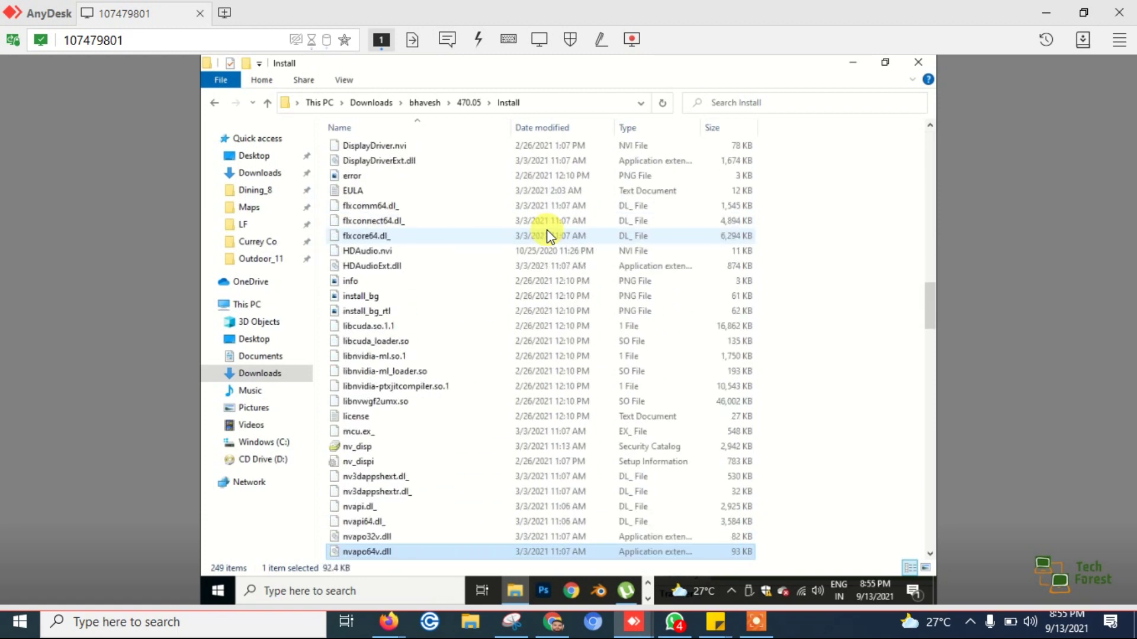
{"action": "key", "text": "Down"}
{"action": "key", "text": "Down"}
{"action": "key", "text": "Down"}
{"action": "key", "text": "Down"}
{"action": "key", "text": "Down"}
{"action": "key", "text": "Down"}
{"action": "key", "text": "Down"}
{"action": "key", "text": "Down"}
{"action": "key", "text": "Down"}
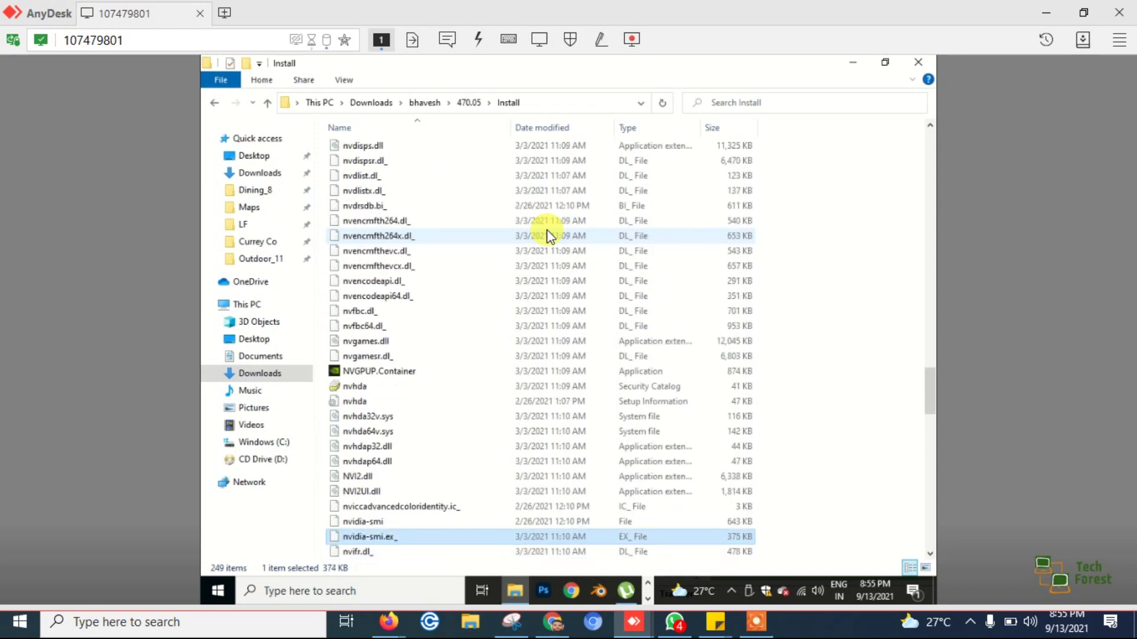
{"action": "key", "text": "Up"}
{"action": "key", "text": "Up"}
{"action": "key", "text": "Up"}
{"action": "key", "text": "Up"}
{"action": "key", "text": "Up"}
{"action": "key", "text": "Up"}
{"action": "key", "text": "Up"}
{"action": "key", "text": "Up"}
{"action": "key", "text": "Up"}
{"action": "key", "text": "Up"}
{"action": "key", "text": "Up"}
{"action": "key", "text": "Up"}
{"action": "key", "text": "Up"}
{"action": "key", "text": "Up"}
{"action": "key", "text": "Up"}
{"action": "key", "text": "Up"}
{"action": "key", "text": "Up"}
{"action": "key", "text": "Up"}
{"action": "key", "text": "Up"}
{"action": "key", "text": "Up"}
{"action": "key", "text": "Up"}
{"action": "key", "text": "Up"}
{"action": "key", "text": "Up"}
{"action": "key", "text": "Up"}
{"action": "key", "text": "Up"}
{"action": "key", "text": "Up"}
{"action": "key", "text": "Up"}
{"action": "key", "text": "Up"}
{"action": "key", "text": "Up"}
{"action": "key", "text": "Up"}
{"action": "key", "text": "Up"}
{"action": "key", "text": "Up"}
{"action": "key", "text": "Up"}
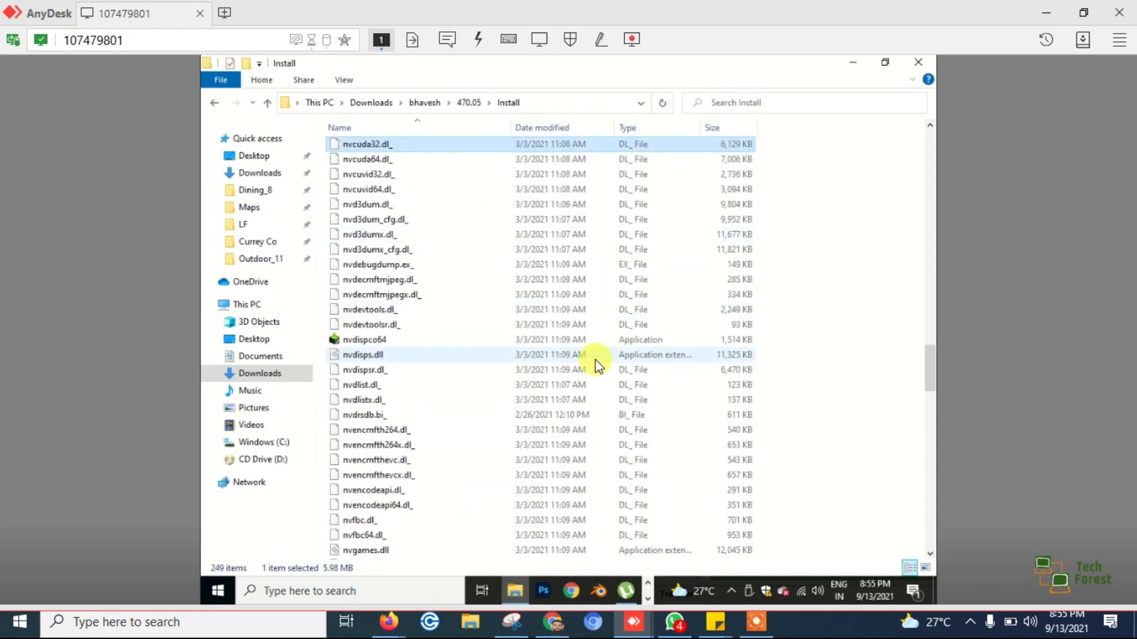
{"action": "scroll", "coordinate": [595, 360], "scroll_direction": "down", "scroll_amount": 20}
{"action": "scroll", "coordinate": [595, 360], "scroll_direction": "down", "scroll_amount": 5}
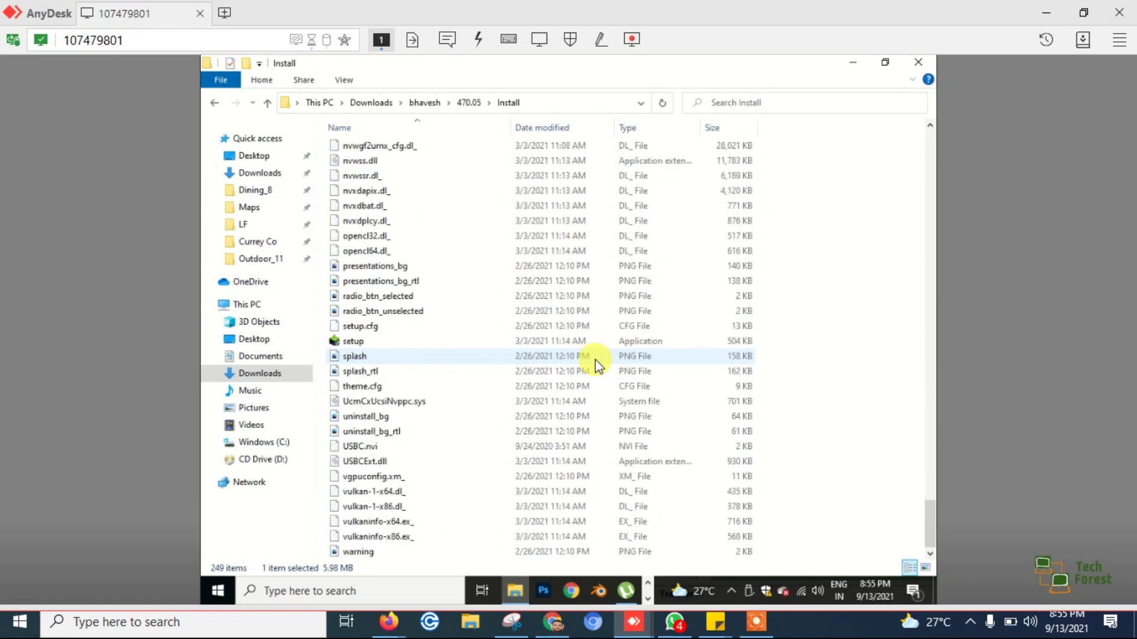
{"action": "left_click", "coordinate": [360, 344]}
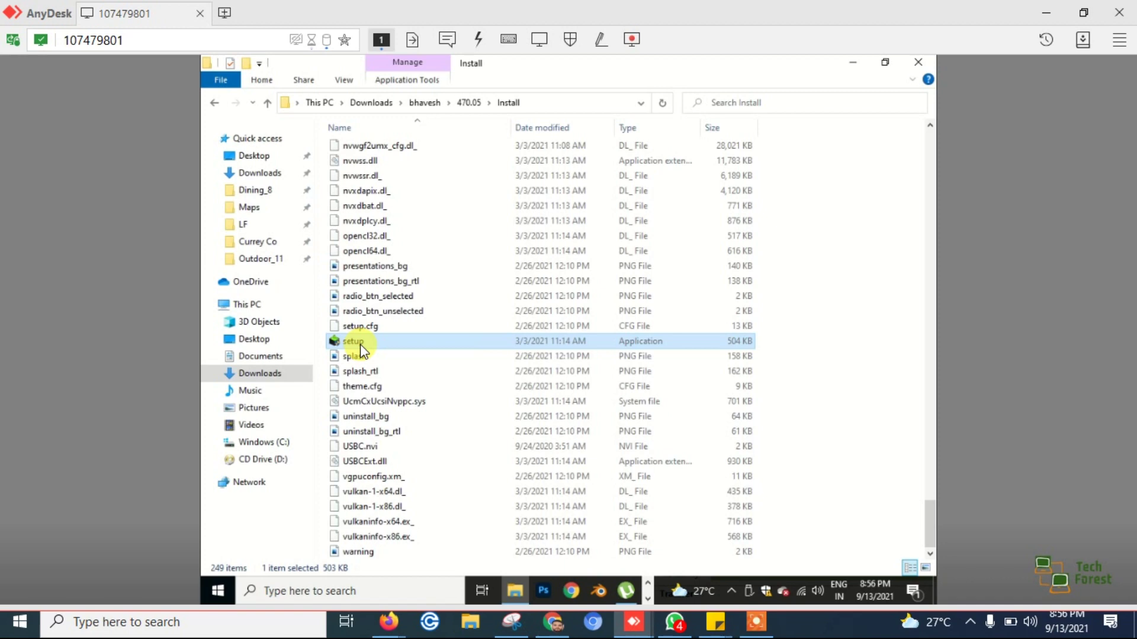
Run setup, accept the license, and complete the Express install of Graphics Driver 470.05
{"action": "double_click", "coordinate": [360, 343]}
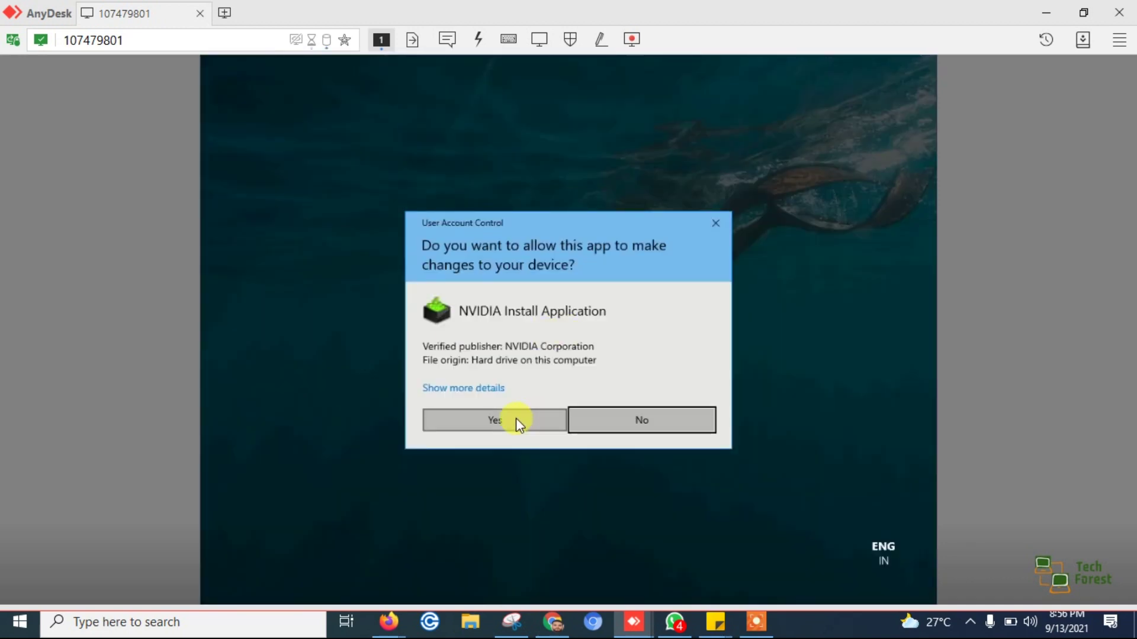
{"action": "left_click", "coordinate": [517, 419]}
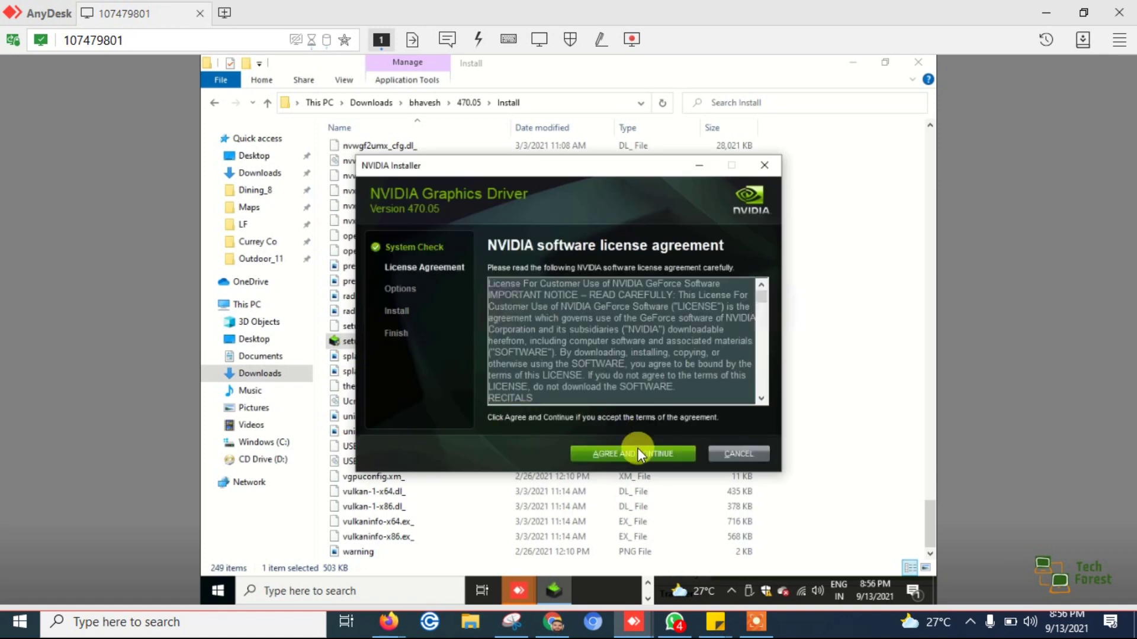
{"action": "left_click", "coordinate": [637, 453]}
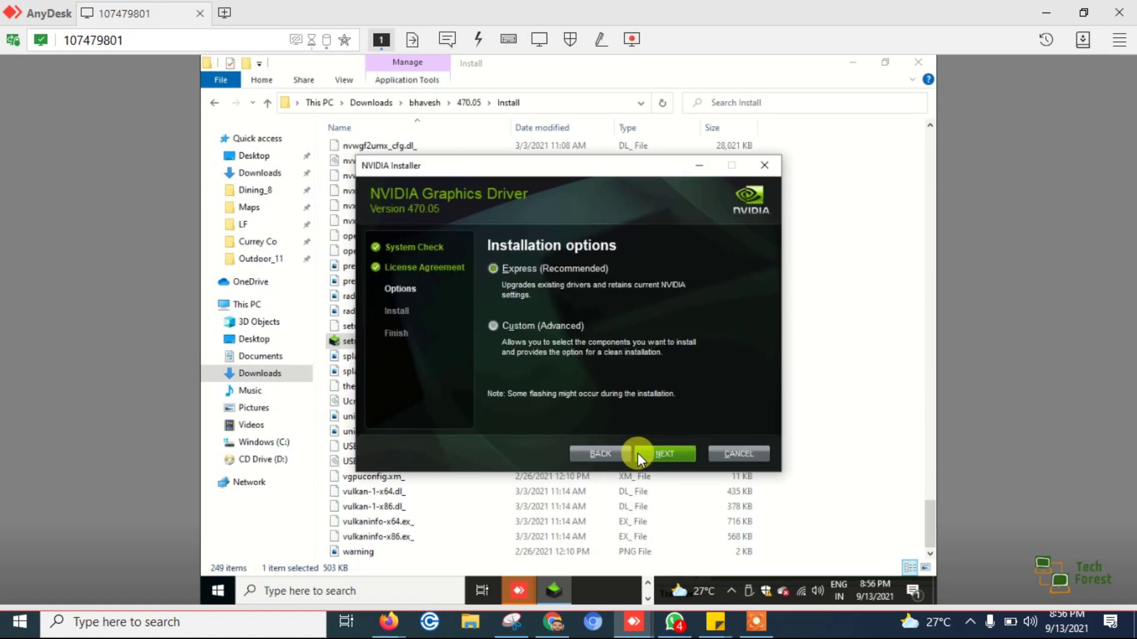
{"action": "left_click", "coordinate": [659, 453]}
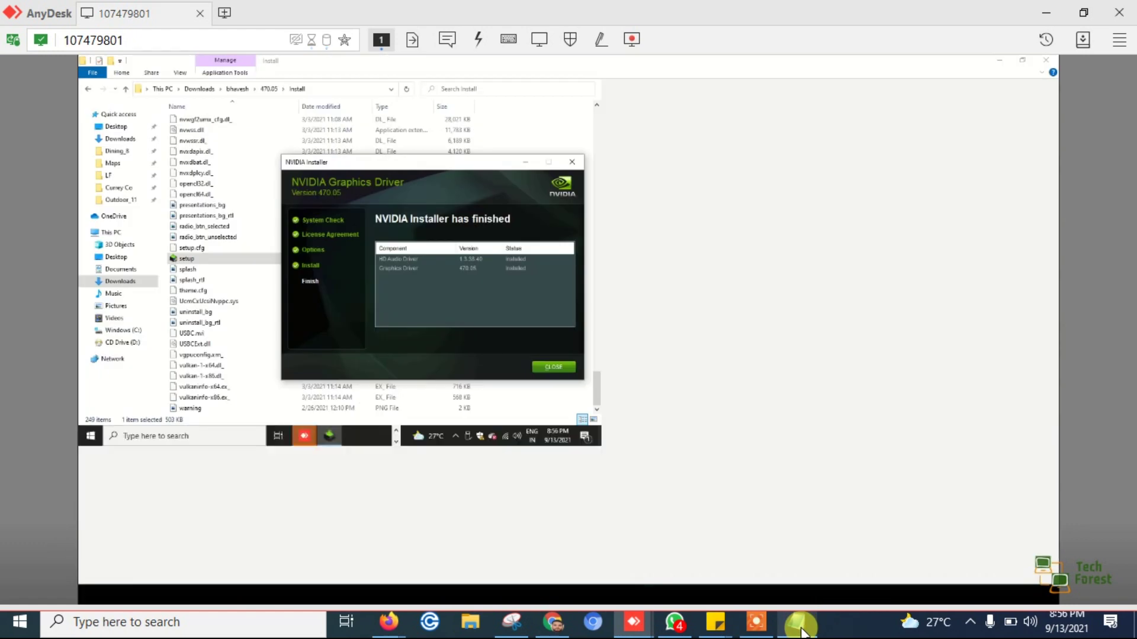
{"action": "mouse_move", "coordinate": [802, 631]}
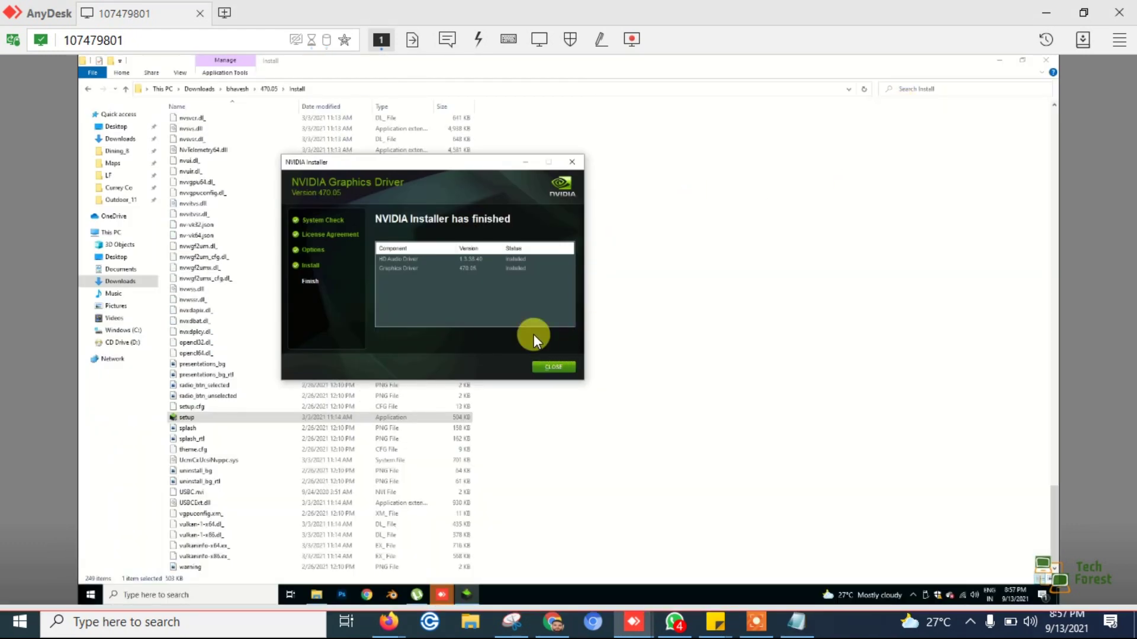
{"action": "left_click", "coordinate": [542, 40]}
Close the finished NVIDIA installer and launch MSI Afterburner from an 'msi' search, allowing it through UAC
{"action": "left_click", "coordinate": [563, 110]}
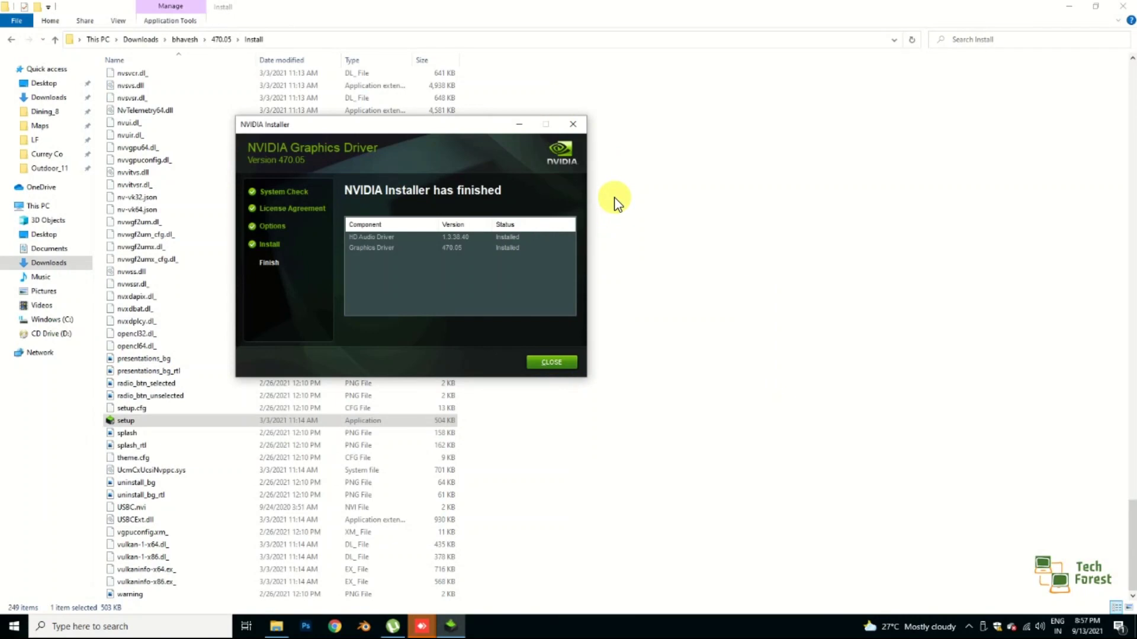
{"action": "left_click", "coordinate": [559, 361]}
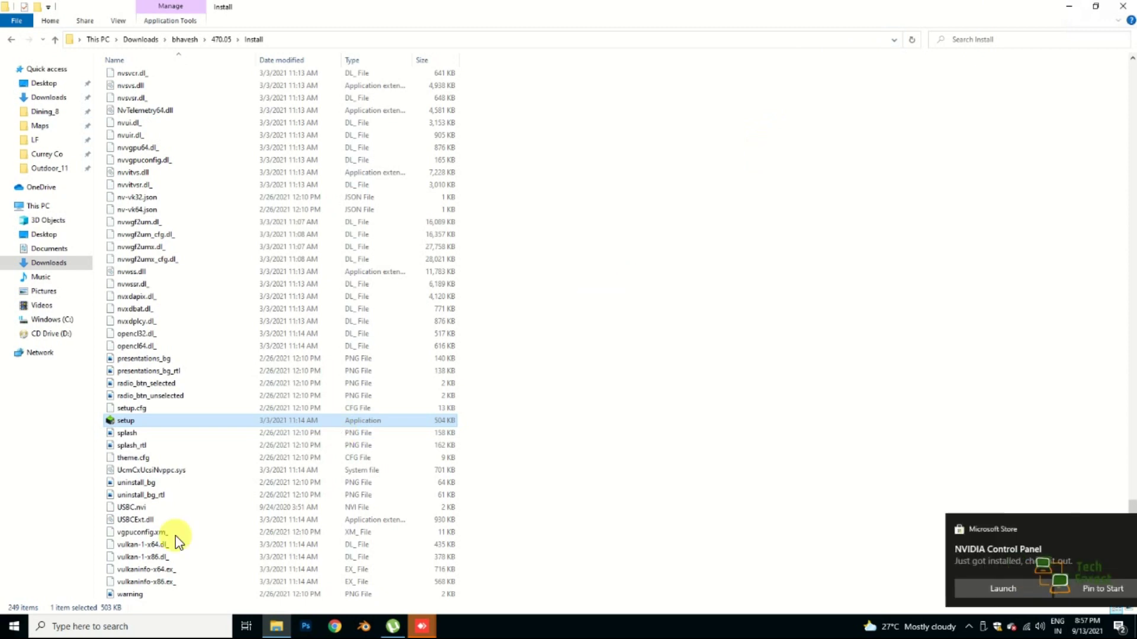
{"action": "left_click", "coordinate": [124, 627]}
{"action": "type", "text": "msi"}
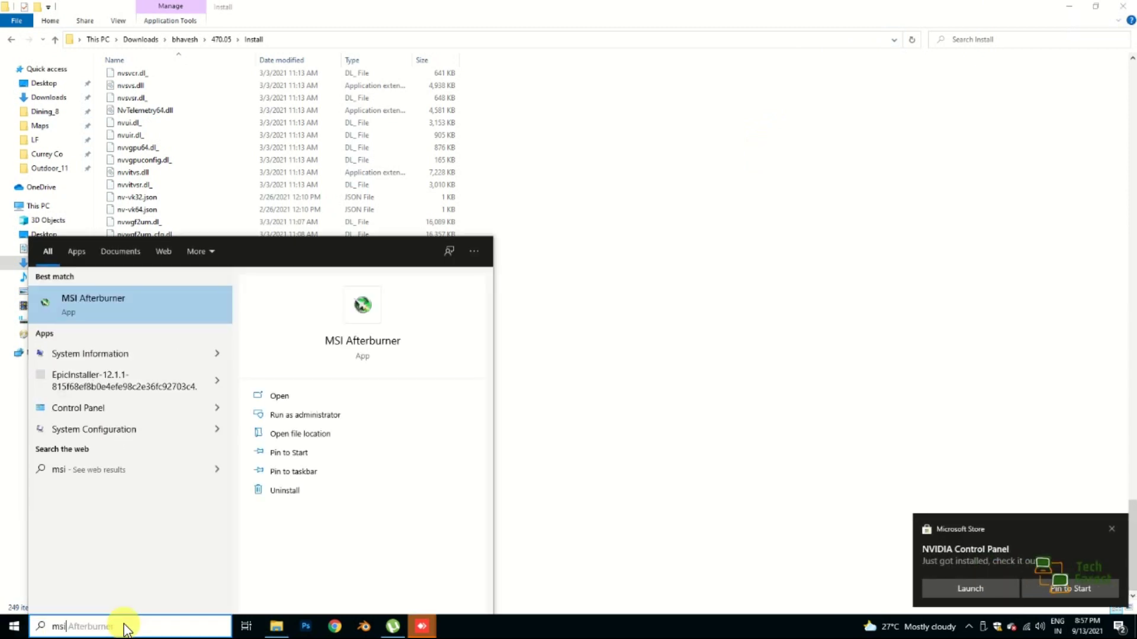
{"action": "key", "text": "Escape"}
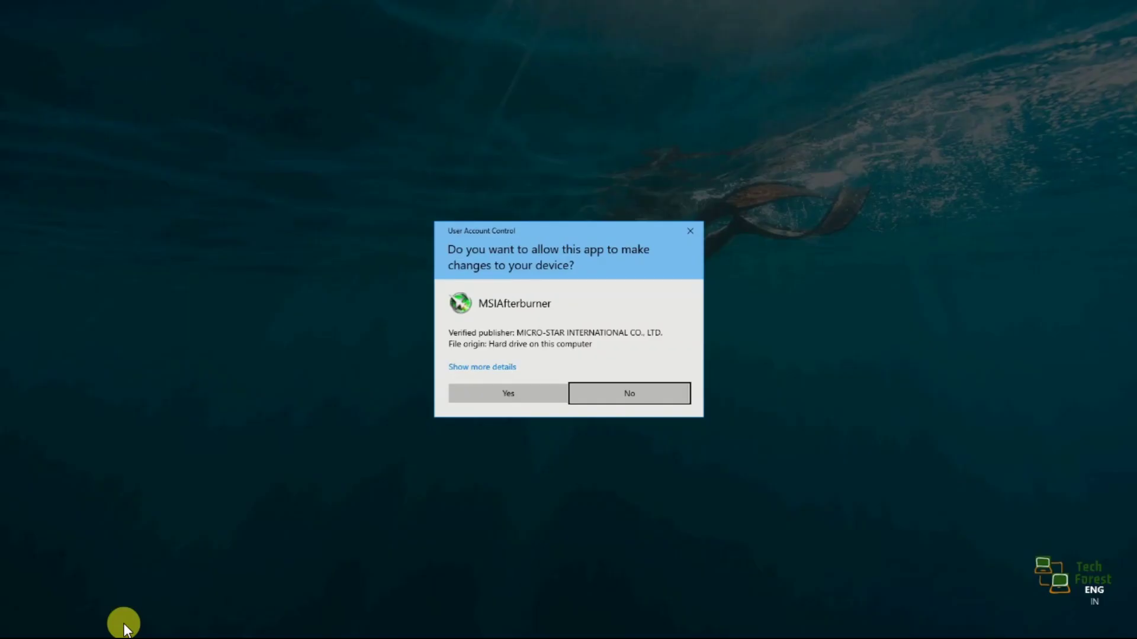
{"action": "key", "text": "Left"}
{"action": "key", "text": "Return"}
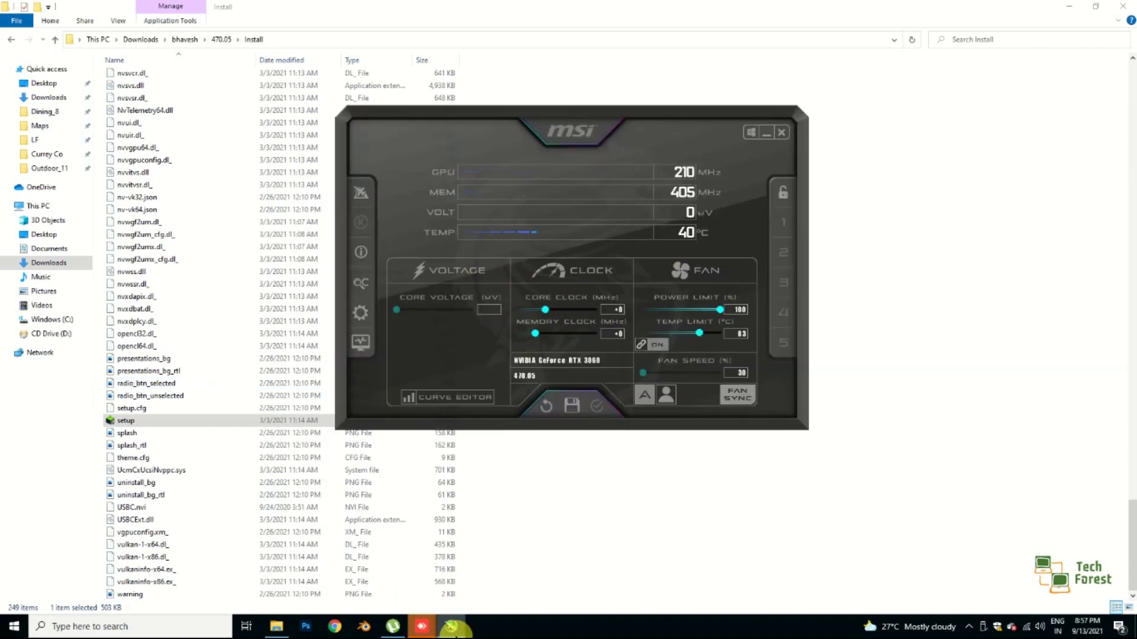
{"action": "left_click", "coordinate": [159, 621]}
Run GPU-Z.2.39.0 and confirm driver 27.21.14.7005 (NVIDIA 470.05) DCH, then return to Afterburner
{"action": "type", "text": "gpu"}
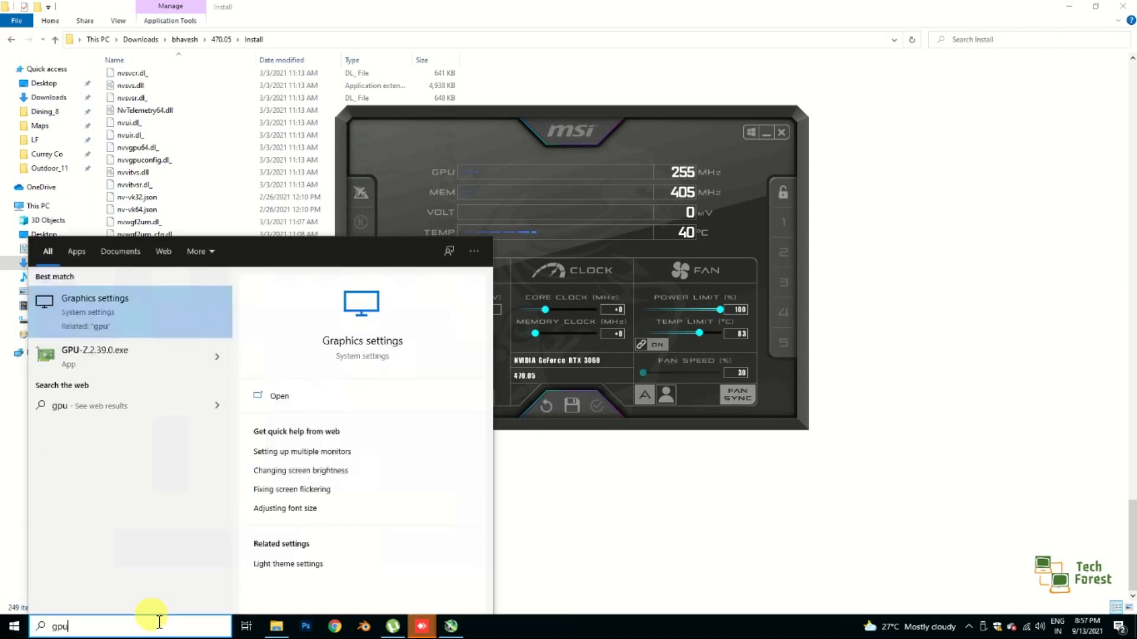
{"action": "left_click", "coordinate": [117, 360]}
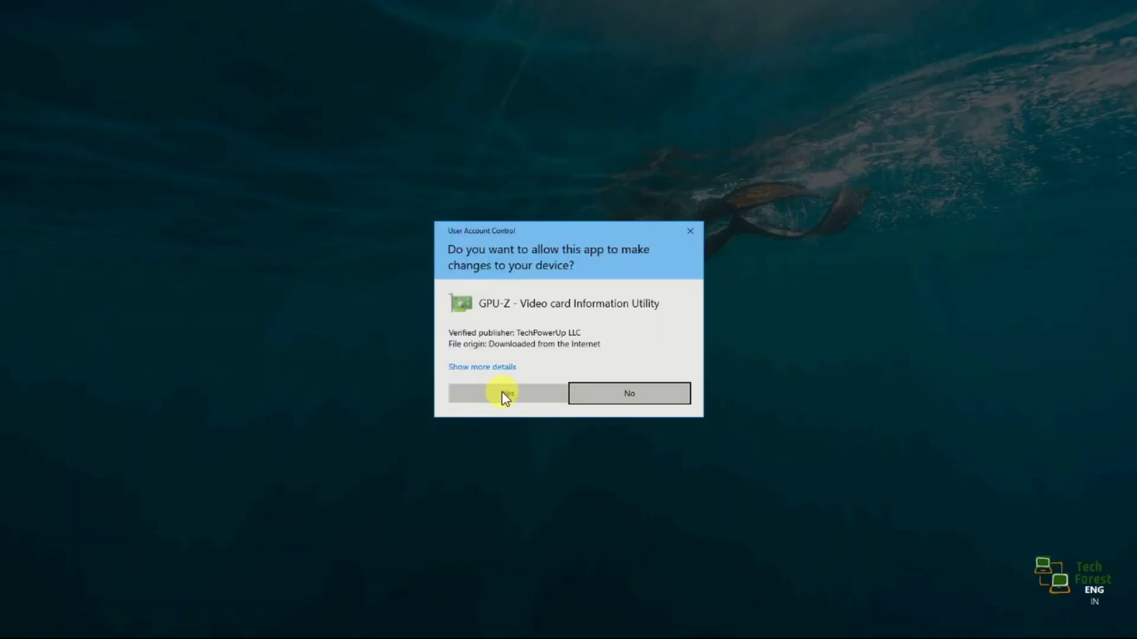
{"action": "left_click", "coordinate": [520, 394]}
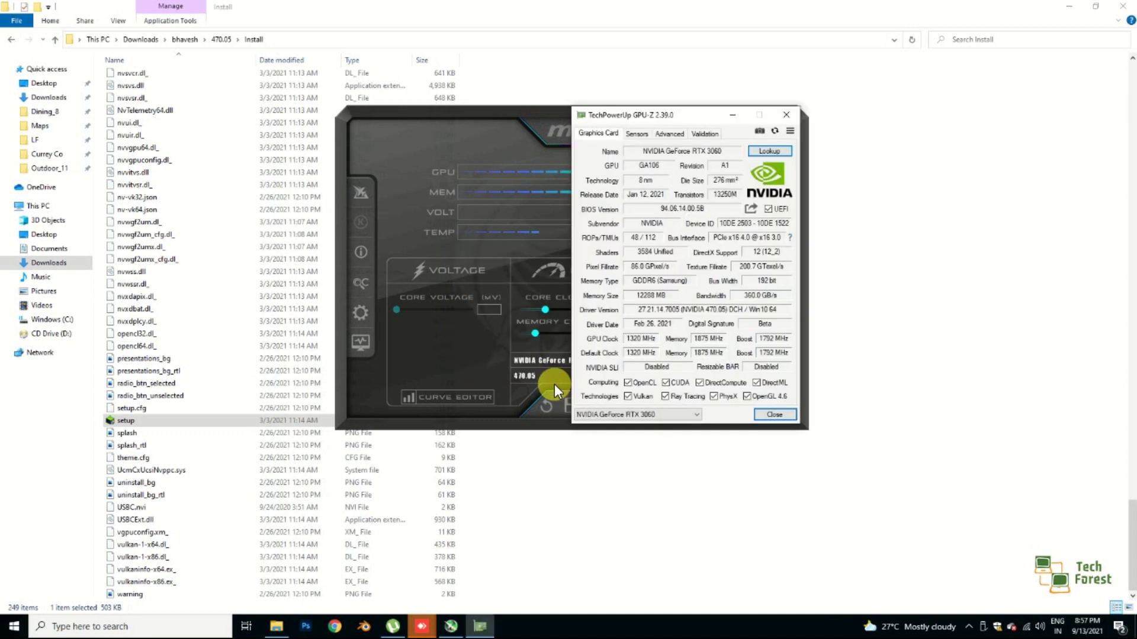
{"action": "mouse_move", "coordinate": [719, 315]}
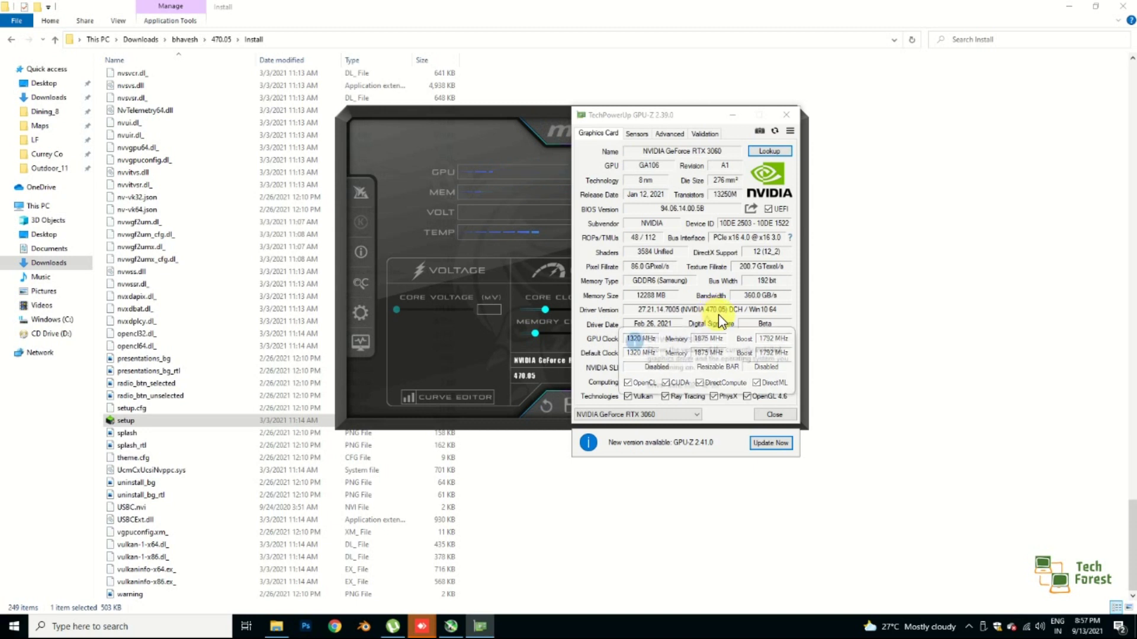
{"action": "left_click", "coordinate": [474, 151]}
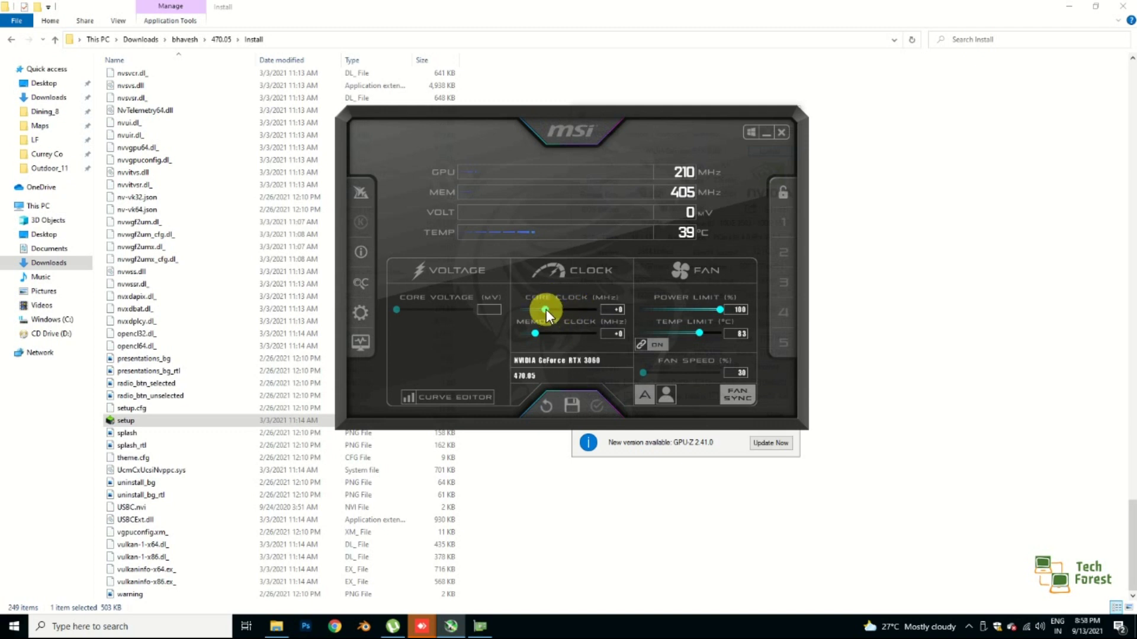
Apply a -500 core clock and +1200 memory clock offset in Afterburner
{"action": "left_click_drag", "start_coordinate": [546, 310], "coordinate": [574, 334]}
{"action": "left_click_drag", "start_coordinate": [574, 333], "coordinate": [572, 334]}
{"action": "left_click", "coordinate": [597, 407]}
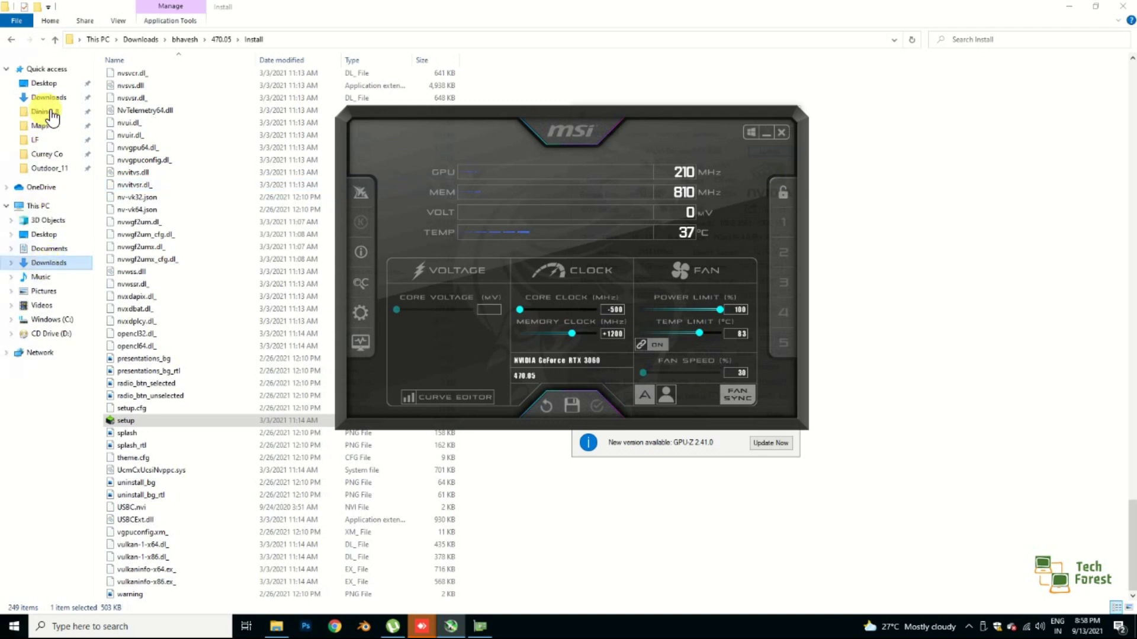
Run 5_Ethereum-ethermine from the Desktop's Cryp folder to mine Ethereum at about 48.1 MH/s
{"action": "left_click", "coordinate": [50, 86]}
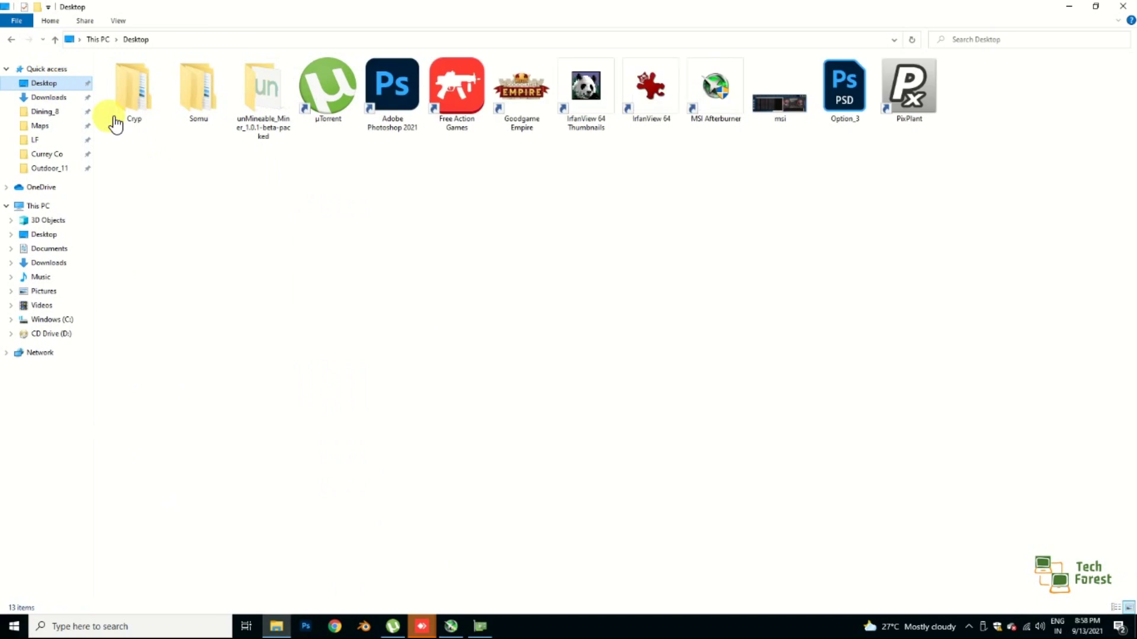
{"action": "double_click", "coordinate": [119, 93]}
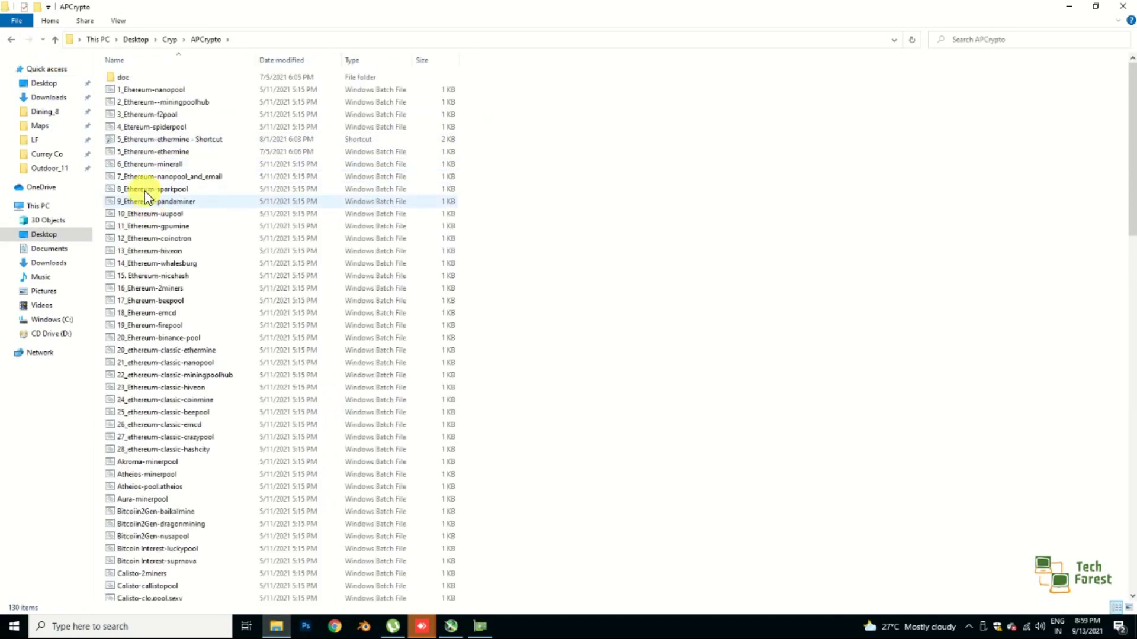
{"action": "left_click", "coordinate": [146, 152]}
{"action": "key", "text": "Return"}
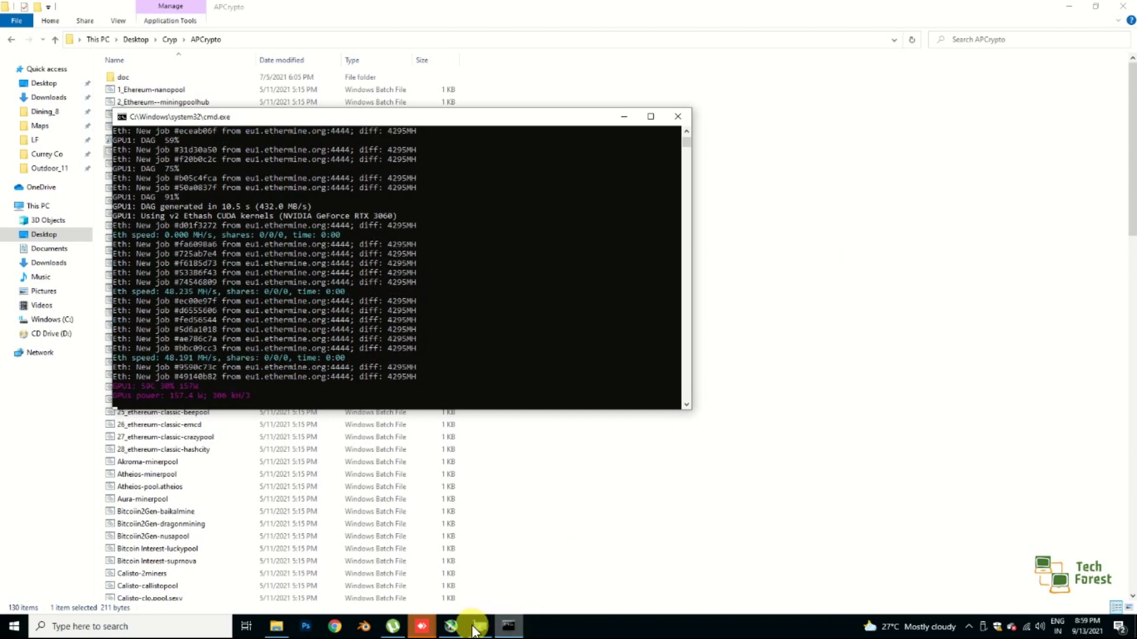
{"action": "mouse_move", "coordinate": [463, 626]}
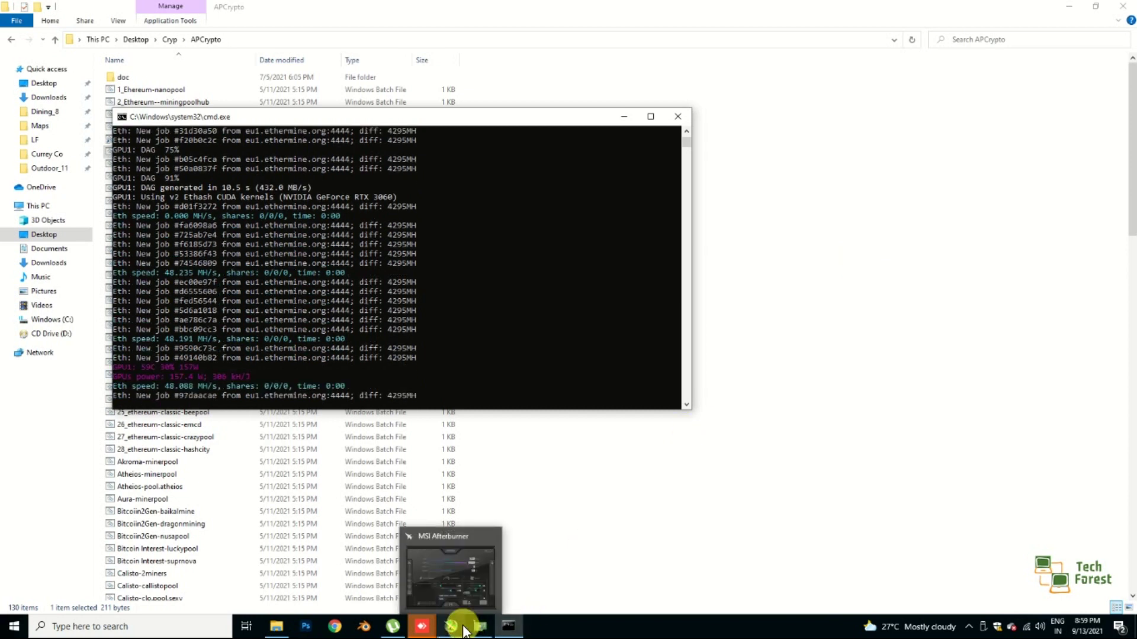
Position Afterburner beside the miner console, showing 8500 MHz memory alongside 47.9 MH/s hashing
{"action": "left_click", "coordinate": [461, 590]}
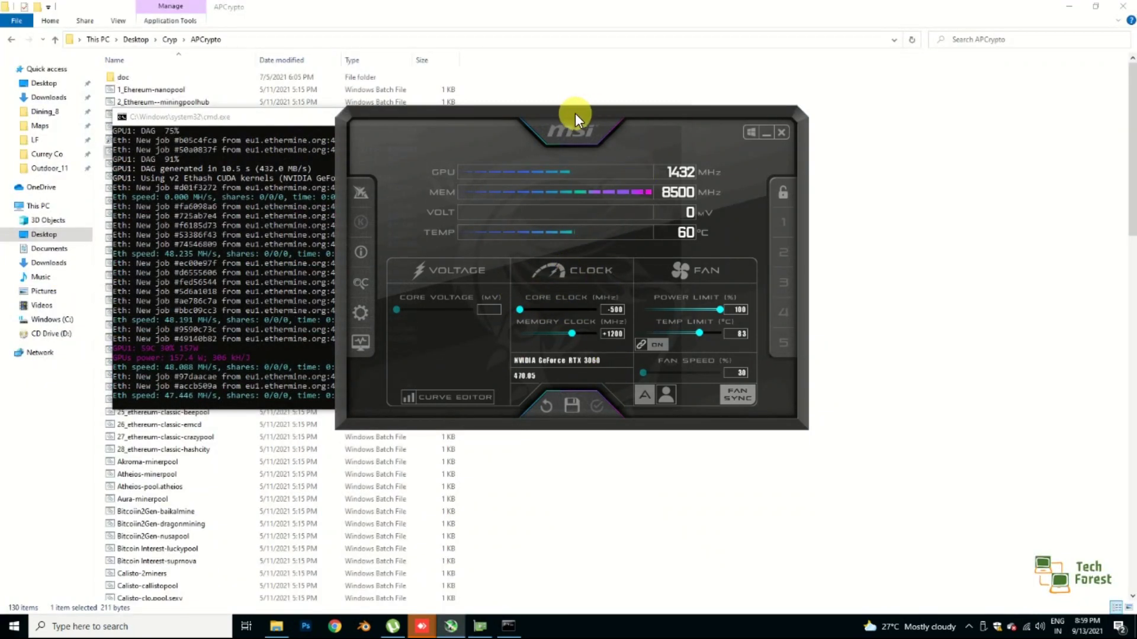
{"action": "left_click_drag", "start_coordinate": [575, 113], "coordinate": [340, 123]}
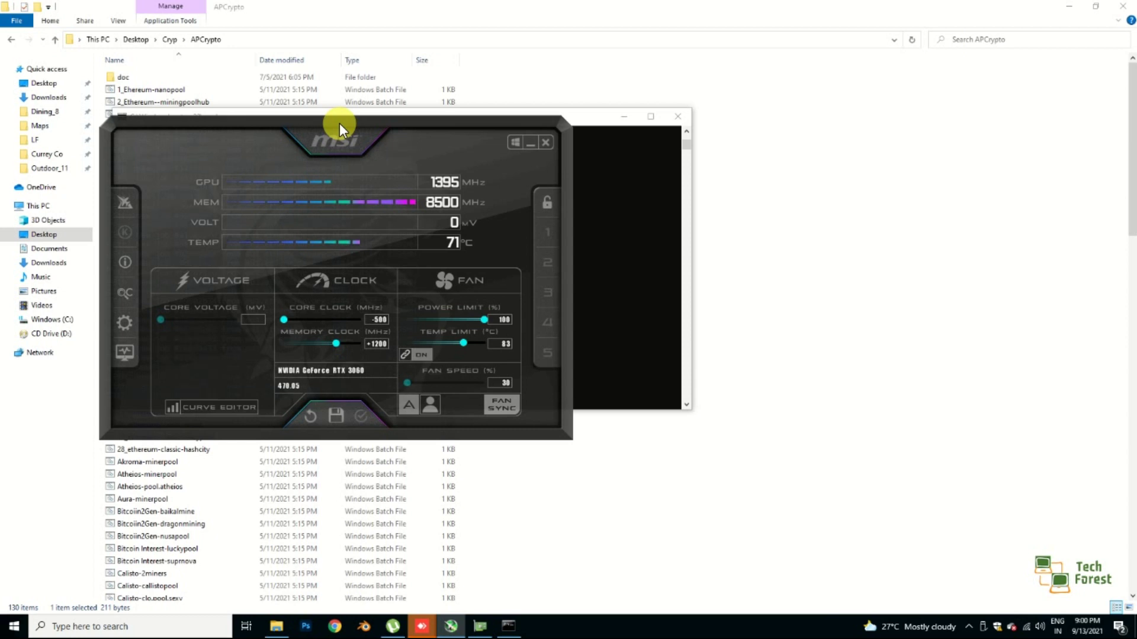
{"action": "left_click_drag", "start_coordinate": [339, 124], "coordinate": [796, 161]}
{"action": "mouse_move", "coordinate": [762, 7]}
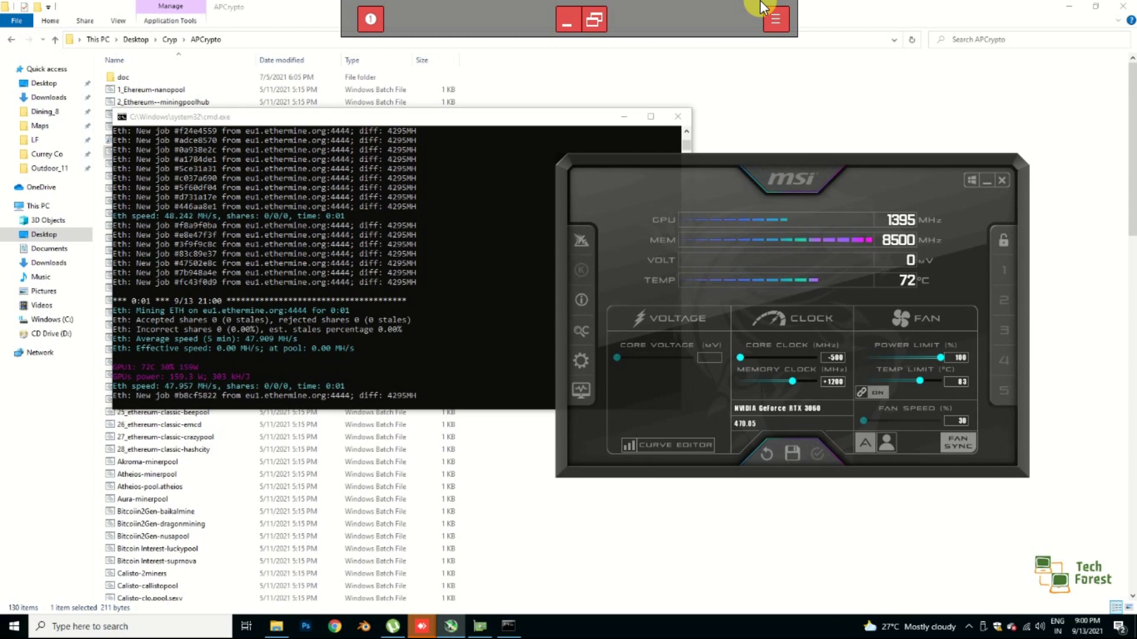